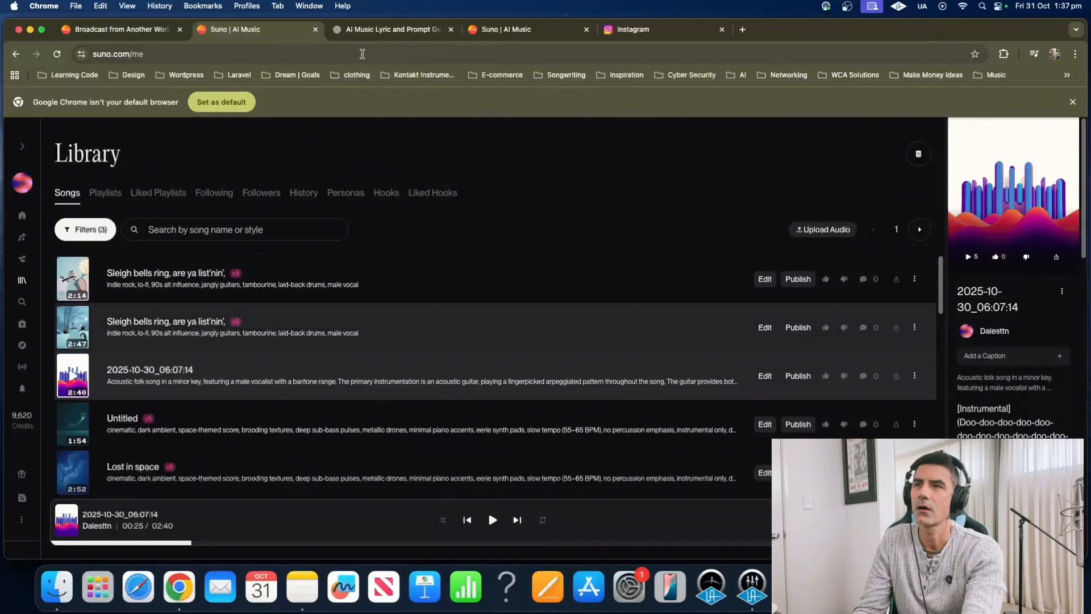
pyautogui.click(374, 30)
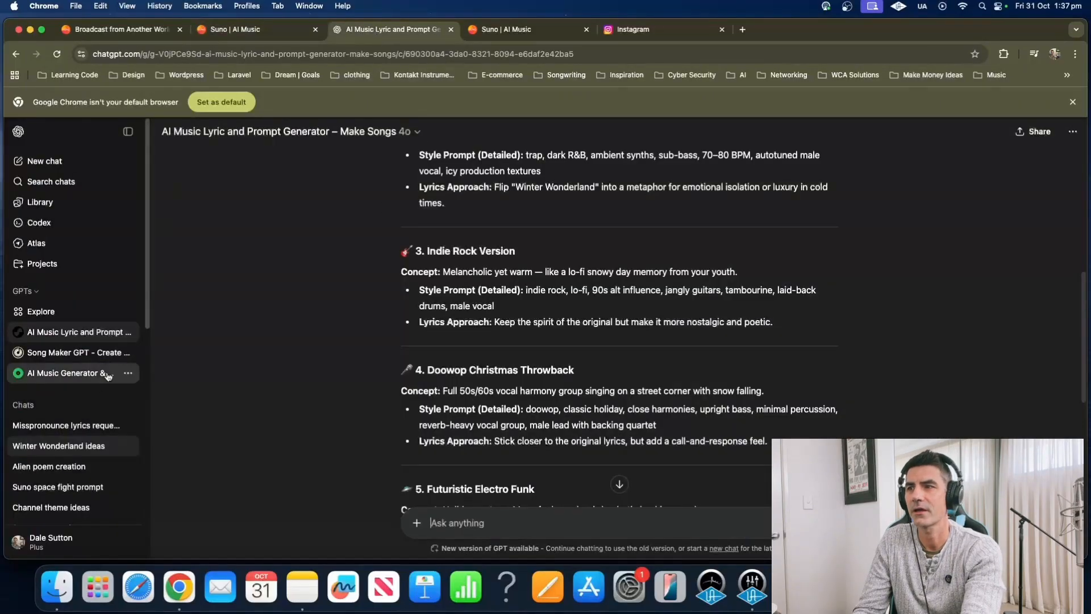
pyautogui.click(69, 425)
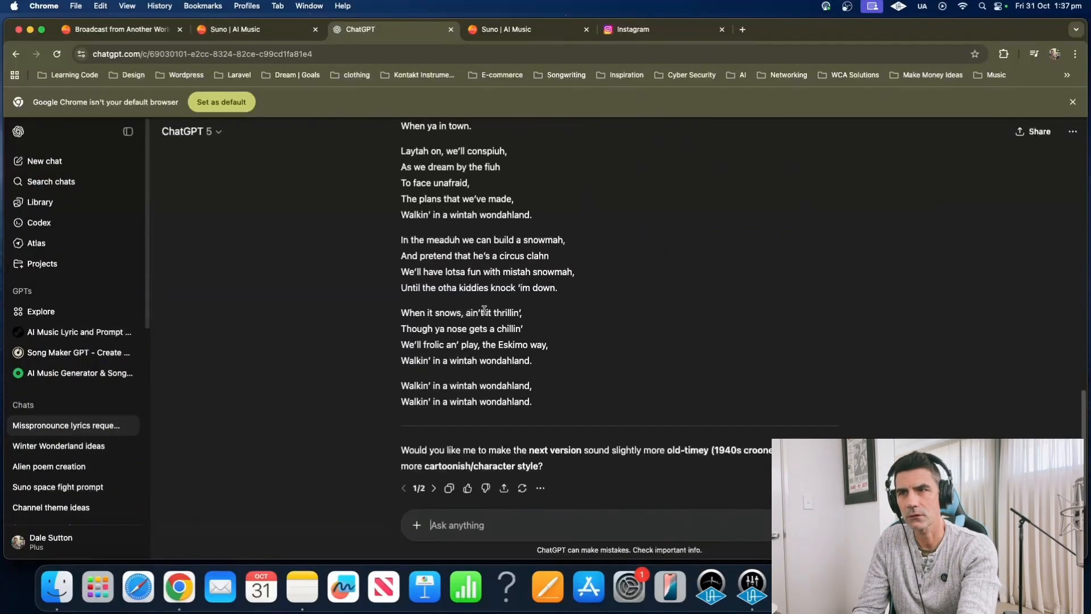
pyautogui.scroll(10, 468, 286)
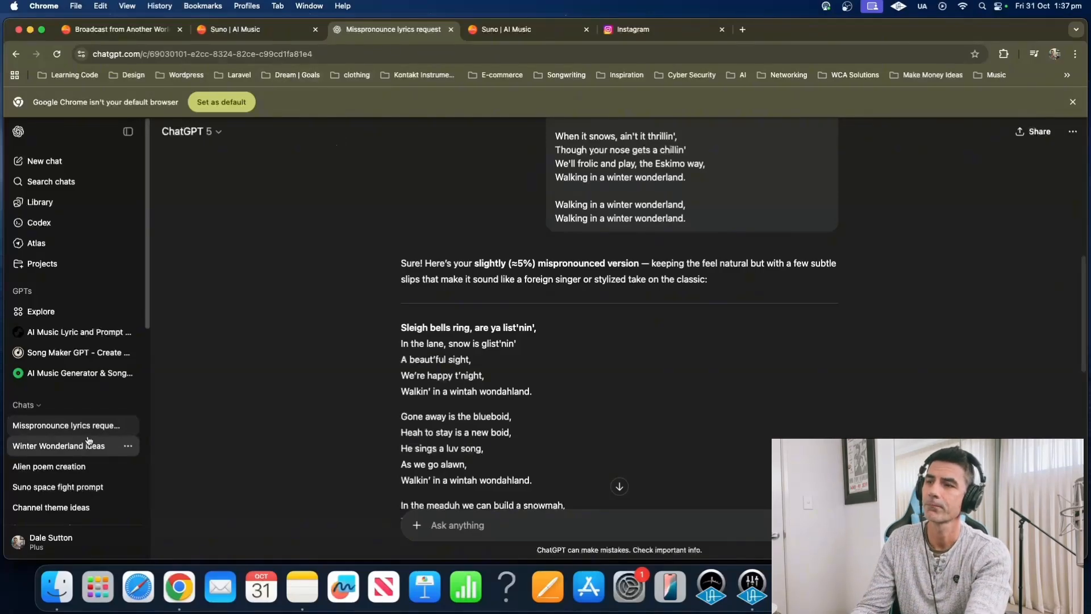
pyautogui.click(74, 447)
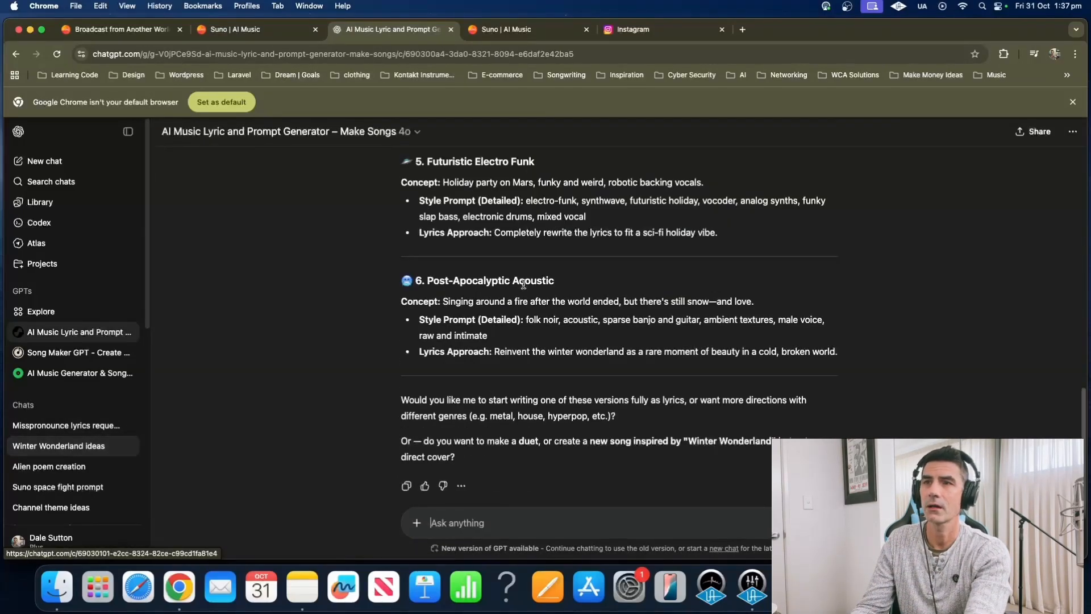
pyautogui.scroll(8, 523, 287)
pyautogui.scroll(3, 523, 287)
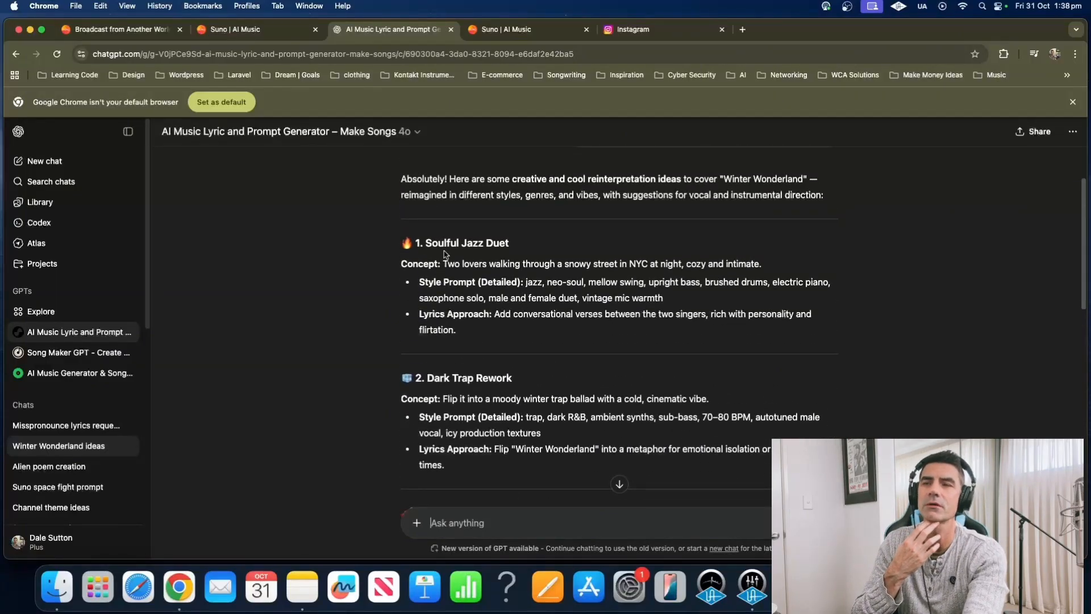
pyautogui.moveTo(426, 242); pyautogui.dragTo(523, 245)
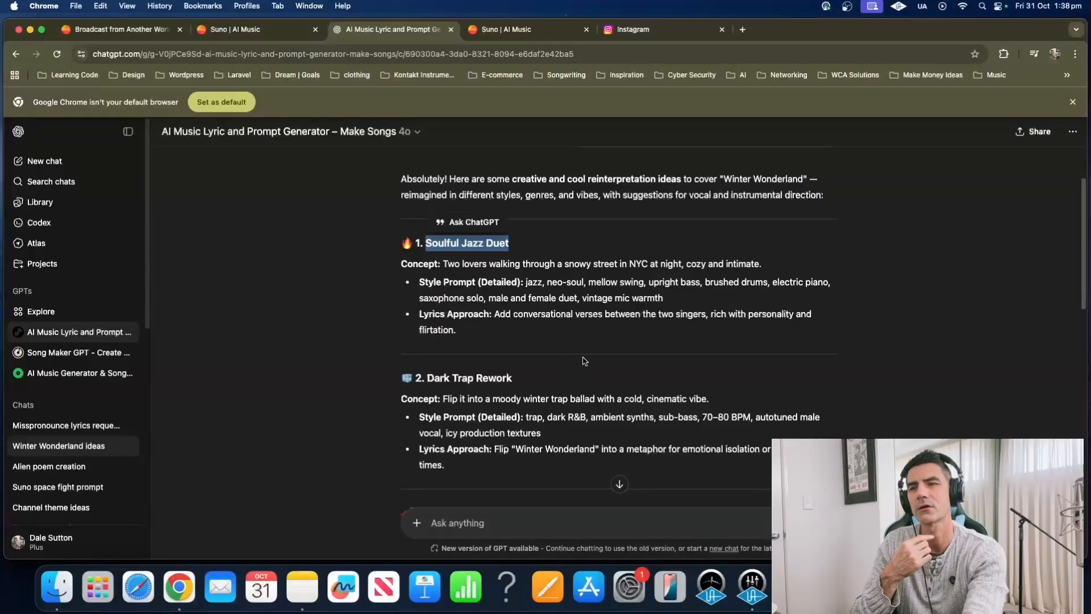
pyautogui.scroll(-4, 585, 360)
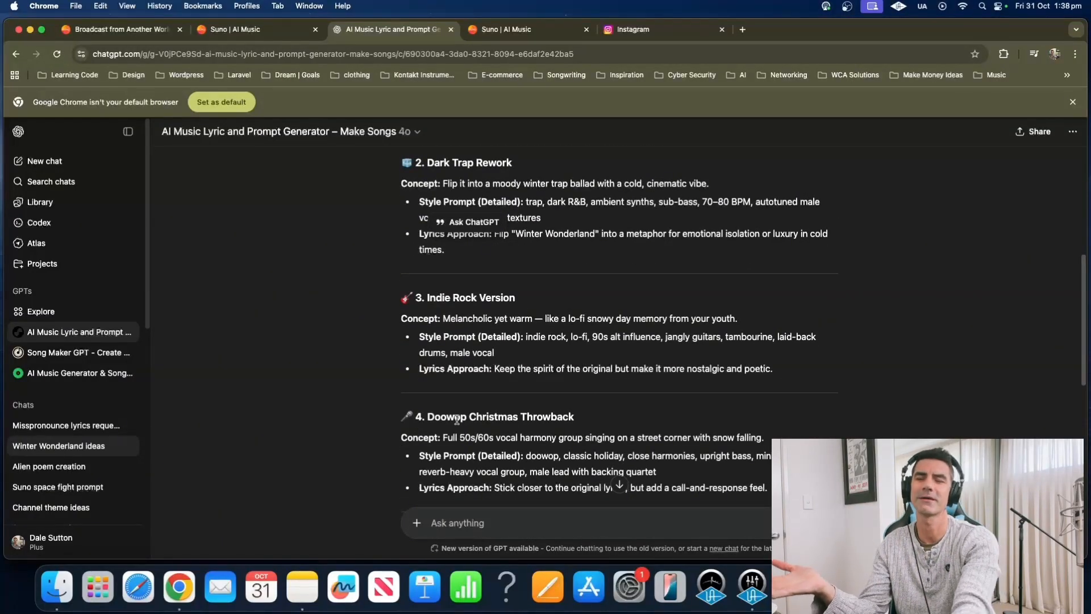
pyautogui.scroll(-1, 489, 415)
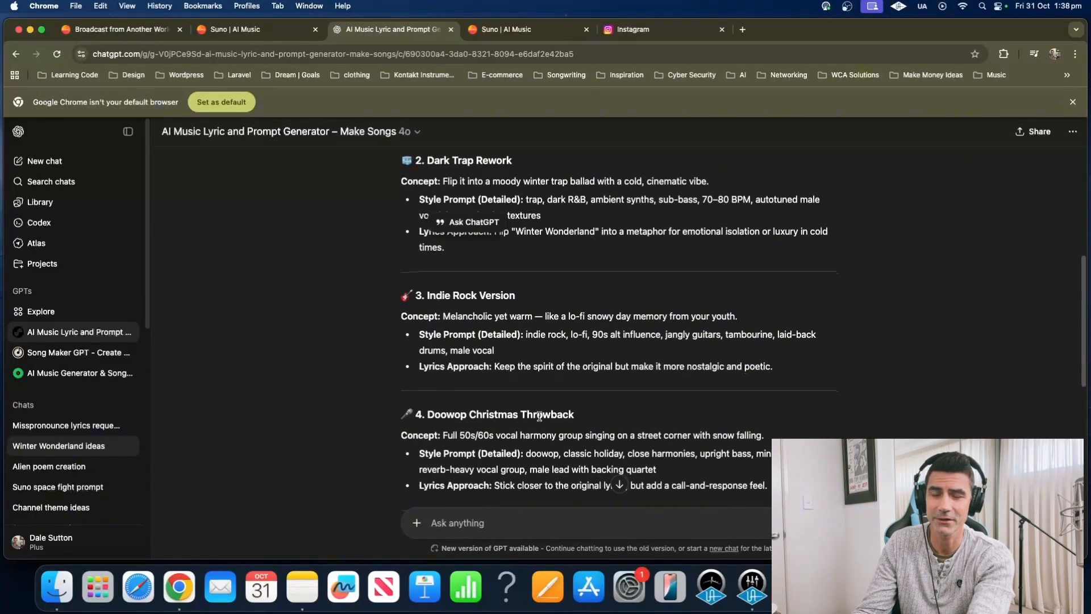
pyautogui.scroll(1, 449, 364)
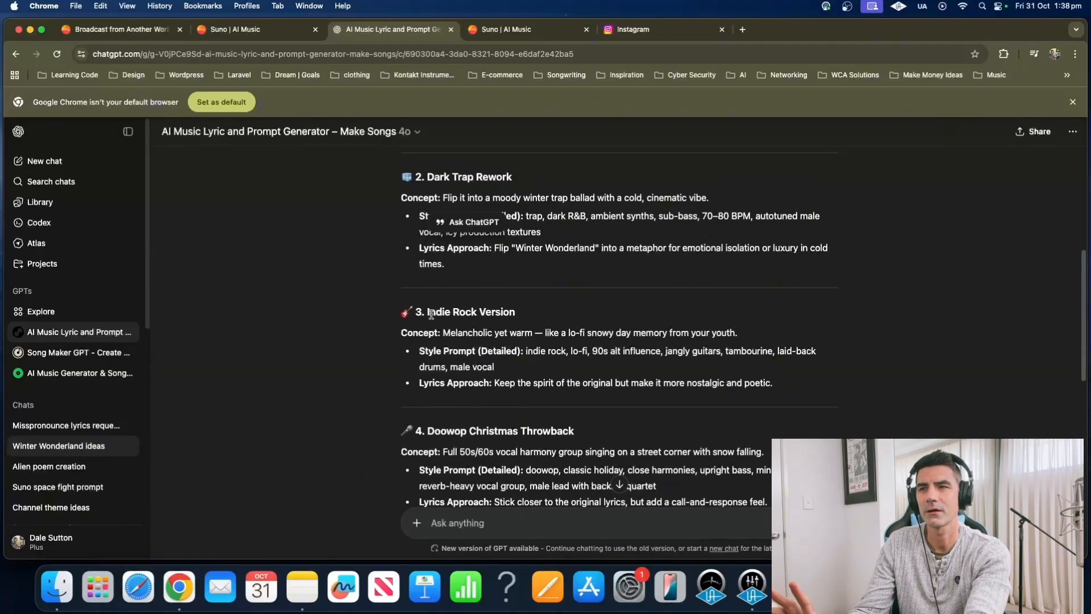
pyautogui.moveTo(429, 314); pyautogui.dragTo(548, 312)
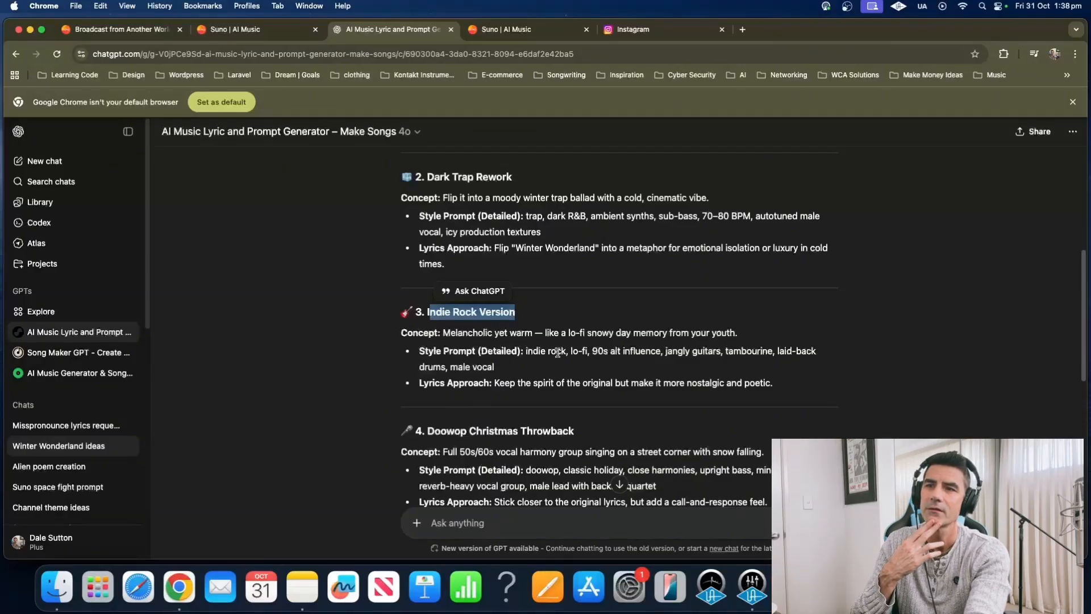
pyautogui.moveTo(526, 352); pyautogui.dragTo(857, 366)
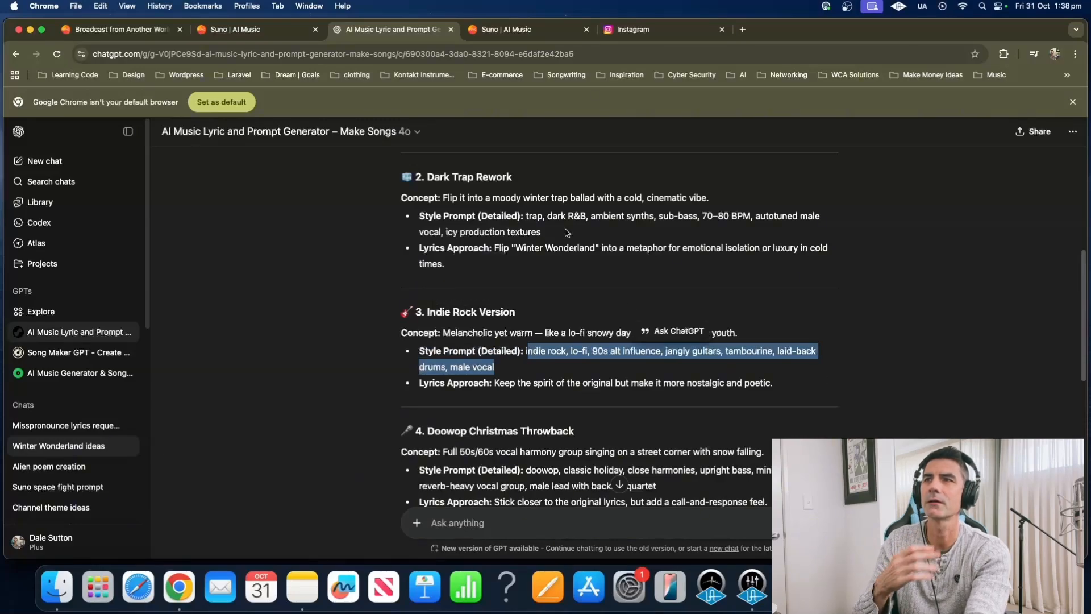
pyautogui.click(234, 31)
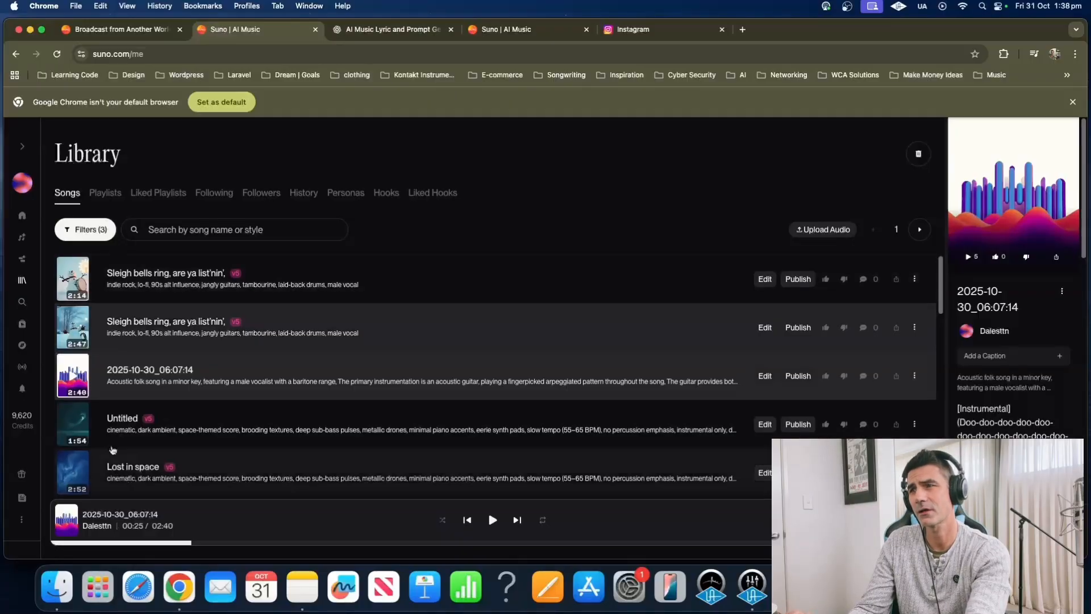
# Play the first 'Sleigh bells ring' version, then pause it and rewind to the start
pyautogui.click(73, 281)
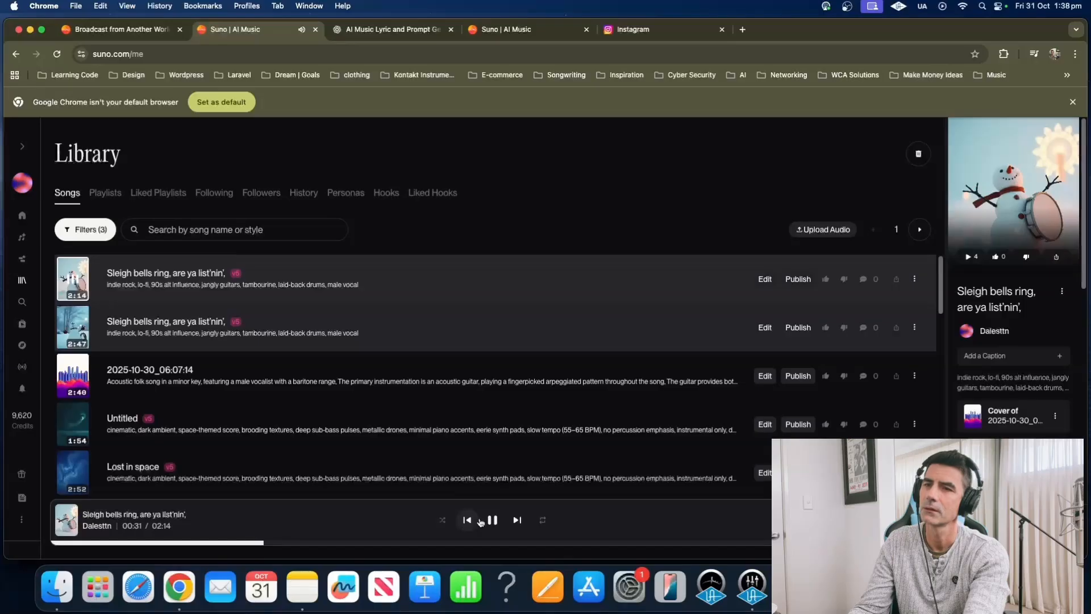
pyautogui.click(493, 521)
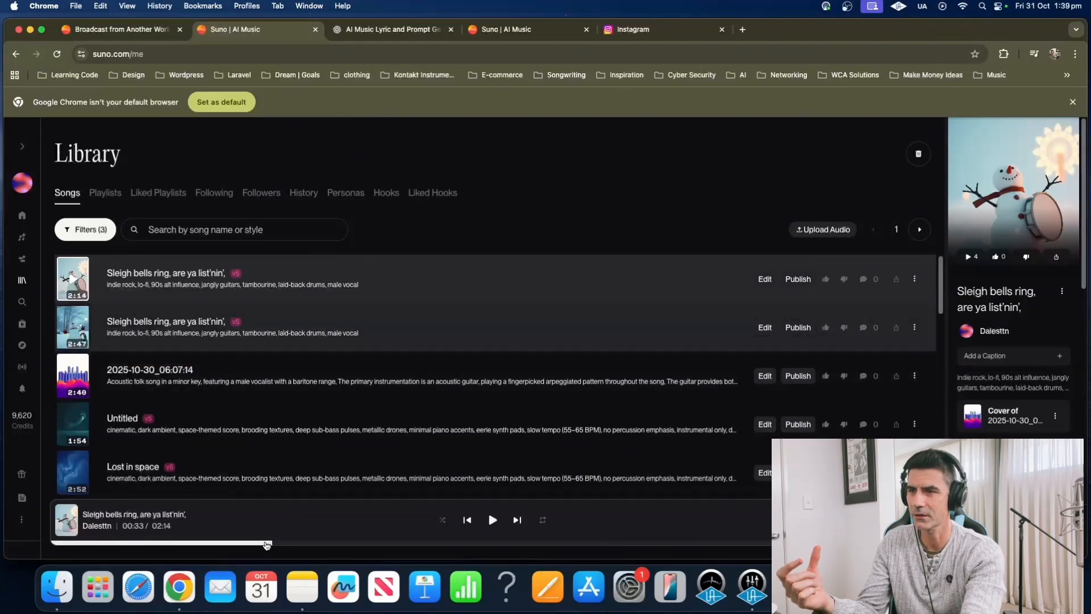
pyautogui.click(87, 541)
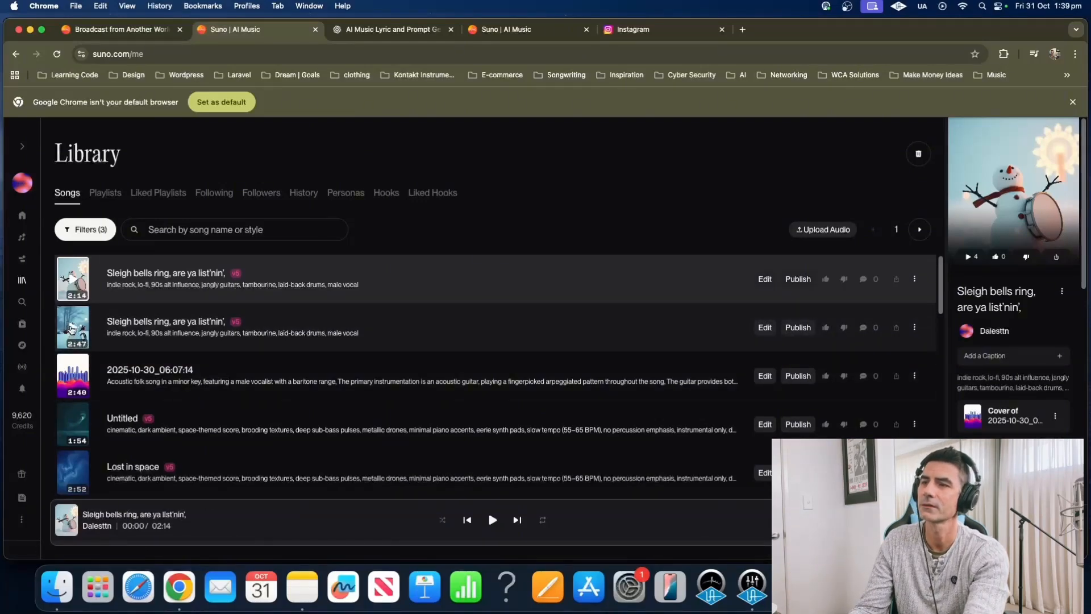
# Play and pause the second version, then bring up the song's Suno Studio project
pyautogui.click(72, 330)
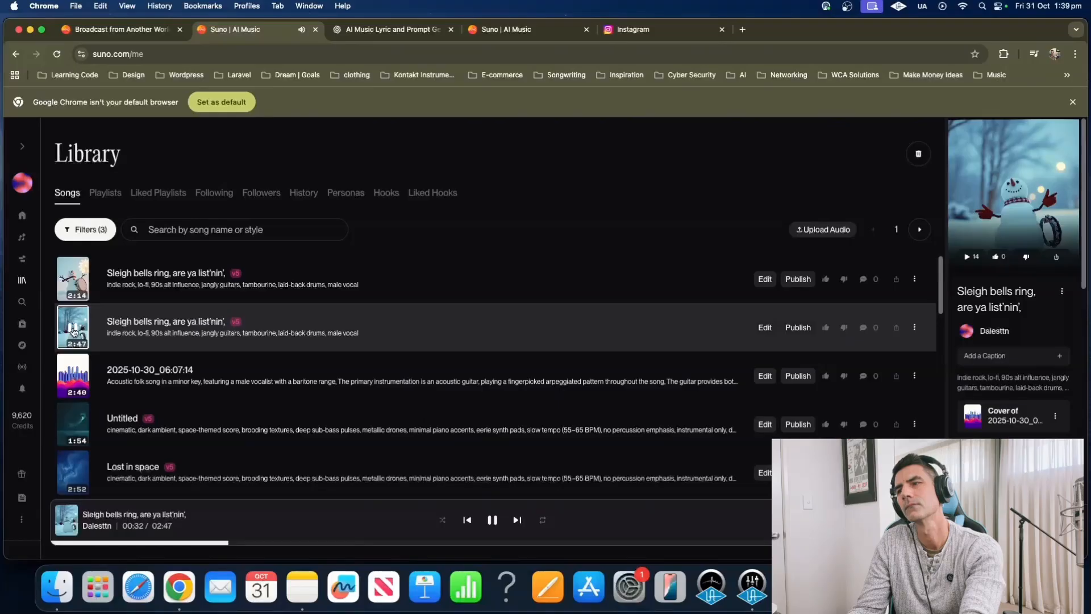
pyautogui.click(72, 331)
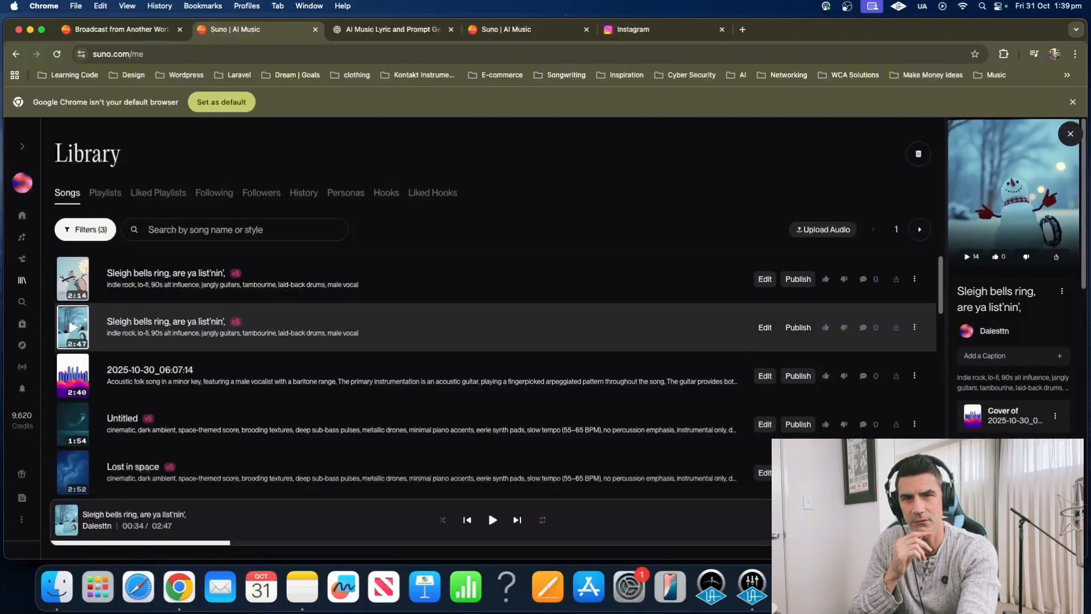
pyautogui.scroll(-1, 1012, 284)
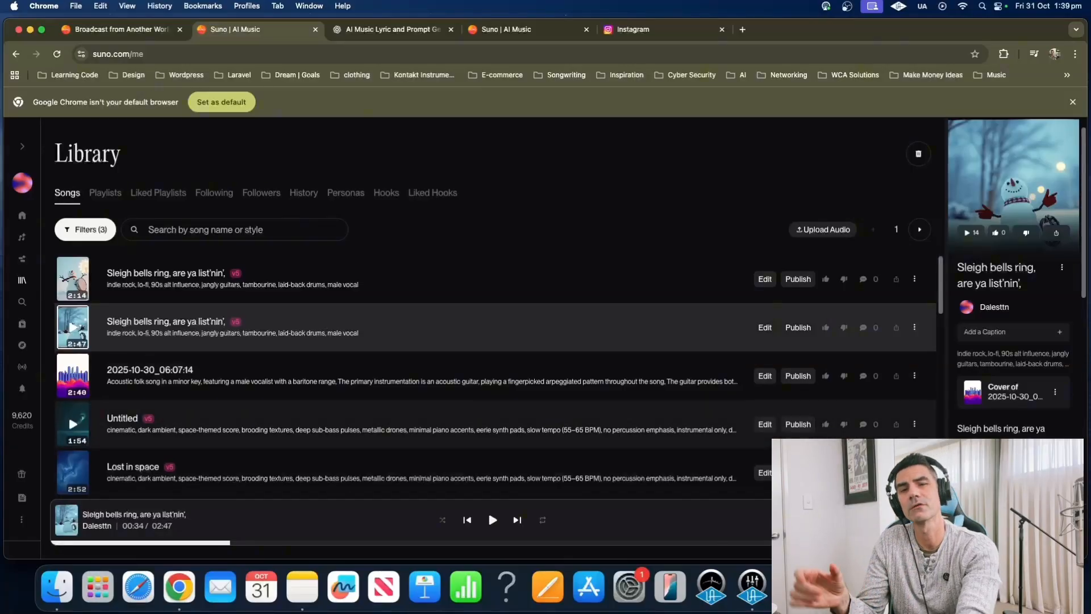
pyautogui.click(506, 30)
pyautogui.scroll(3, 595, 277)
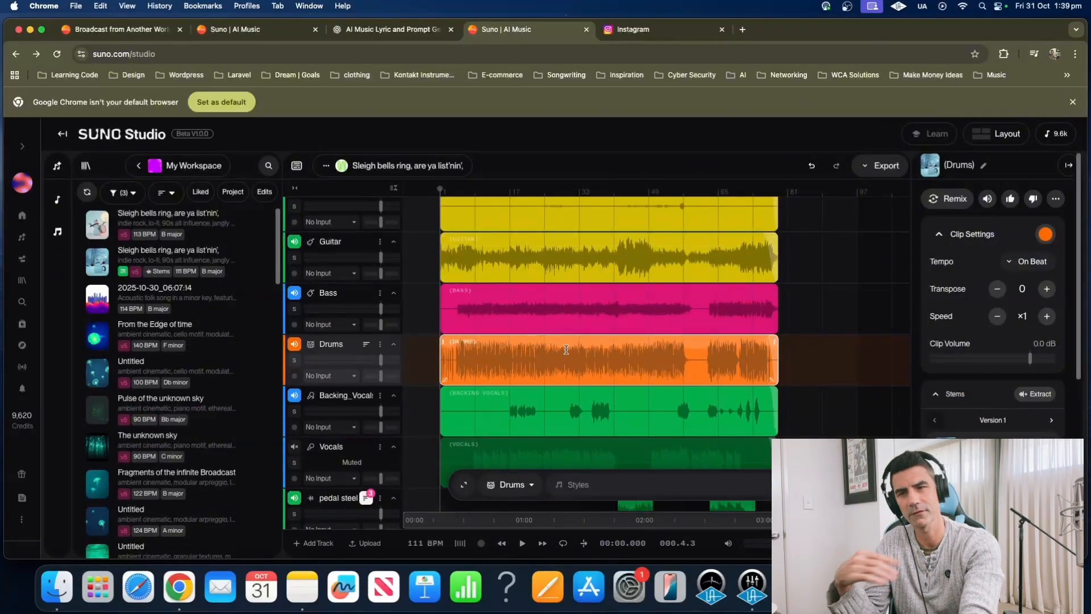
pyautogui.scroll(9, 554, 335)
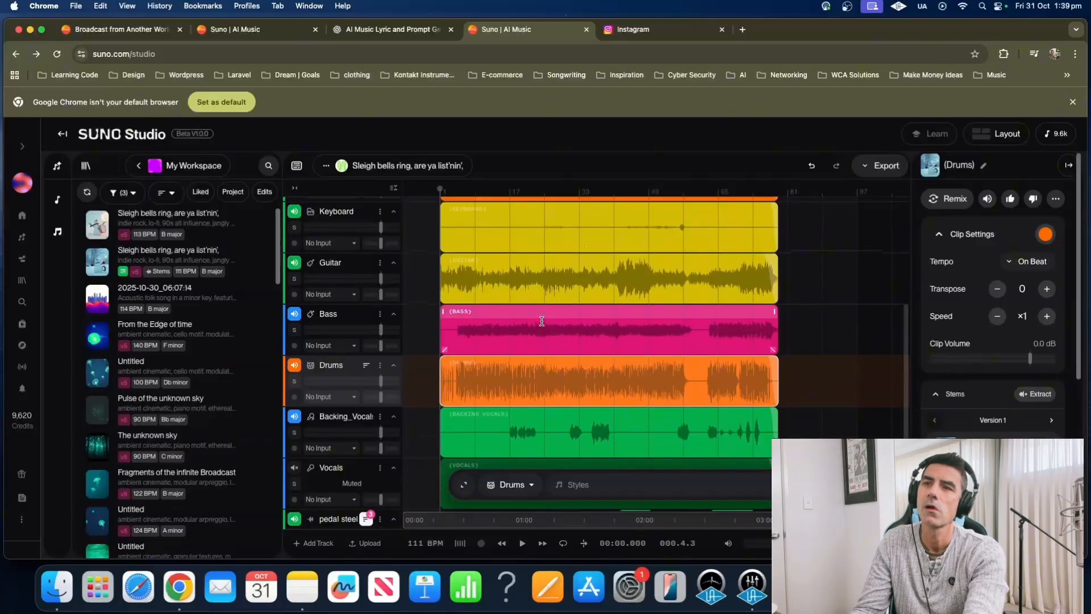
pyautogui.scroll(-4, 540, 341)
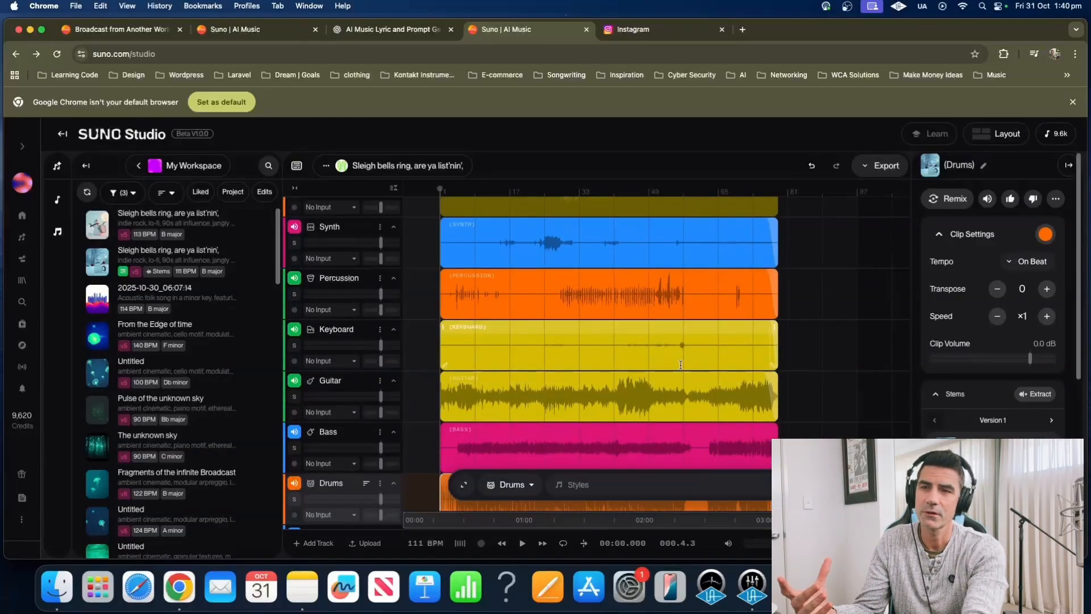
pyautogui.scroll(-1, 680, 365)
pyautogui.scroll(-10, 653, 361)
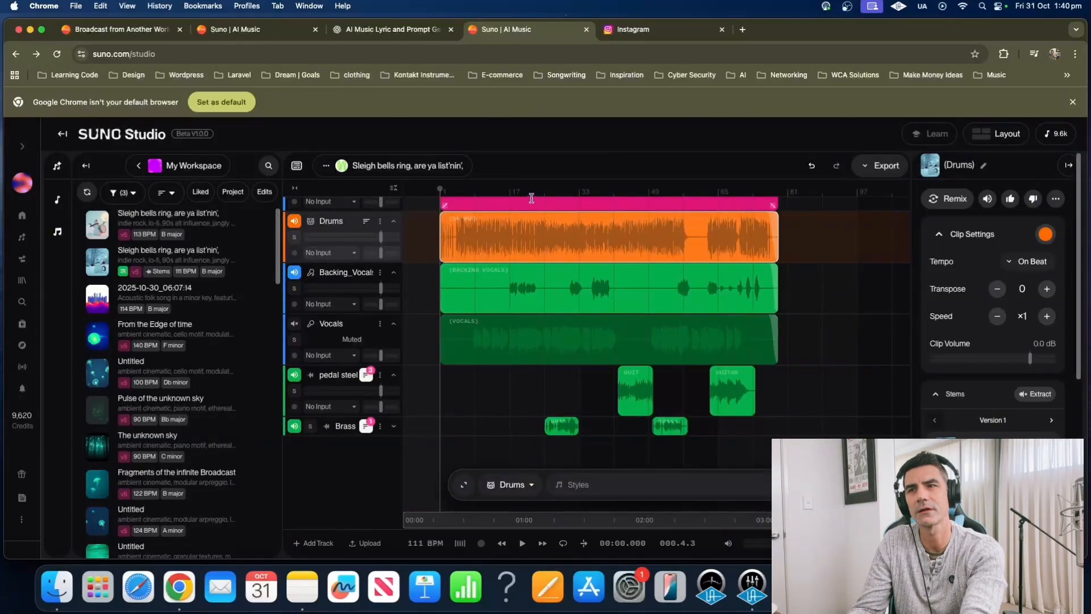
pyautogui.click(533, 199)
pyautogui.click(544, 193)
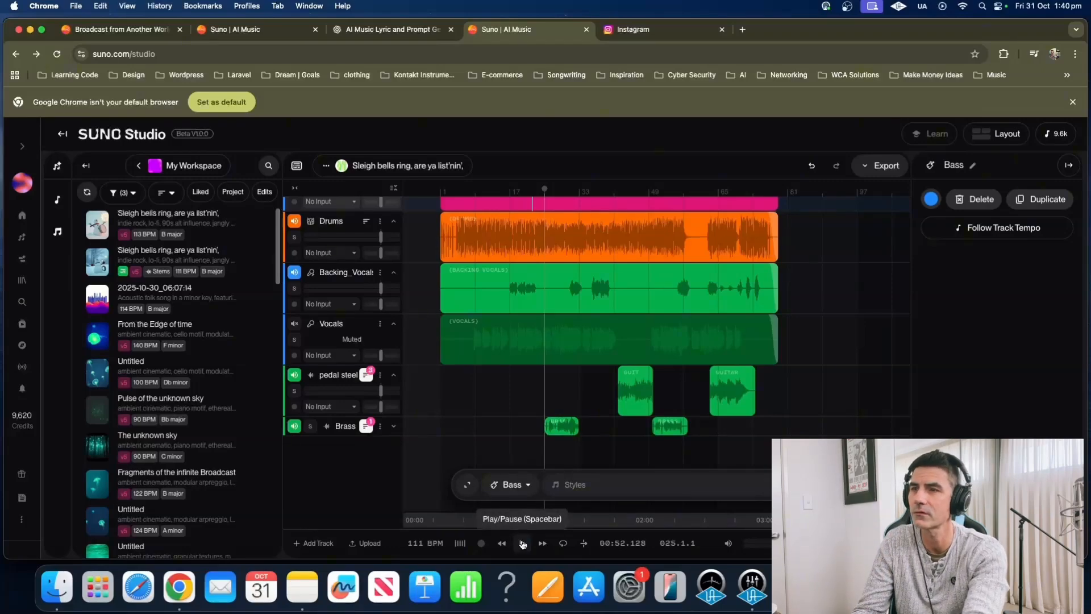
pyautogui.click(522, 544)
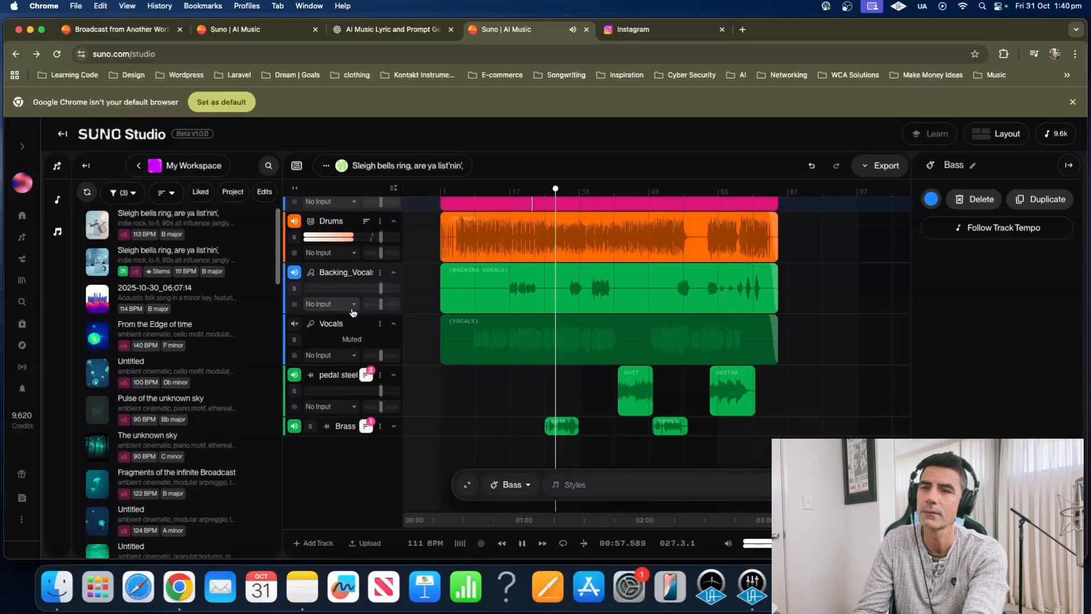
pyautogui.click(521, 544)
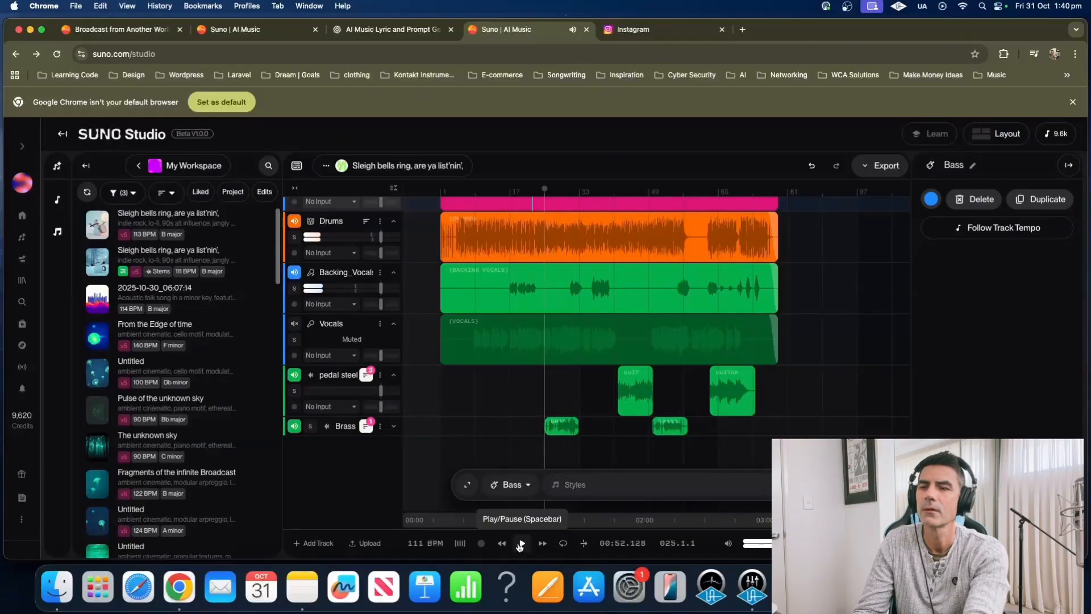
pyautogui.click(629, 283)
pyautogui.click(666, 189)
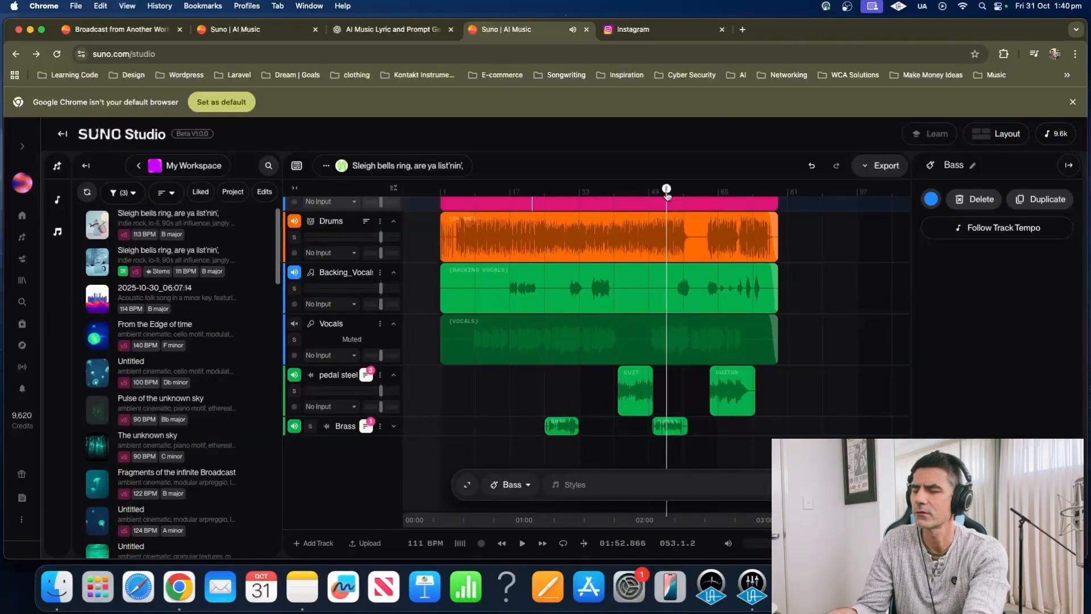
pyautogui.press('space')
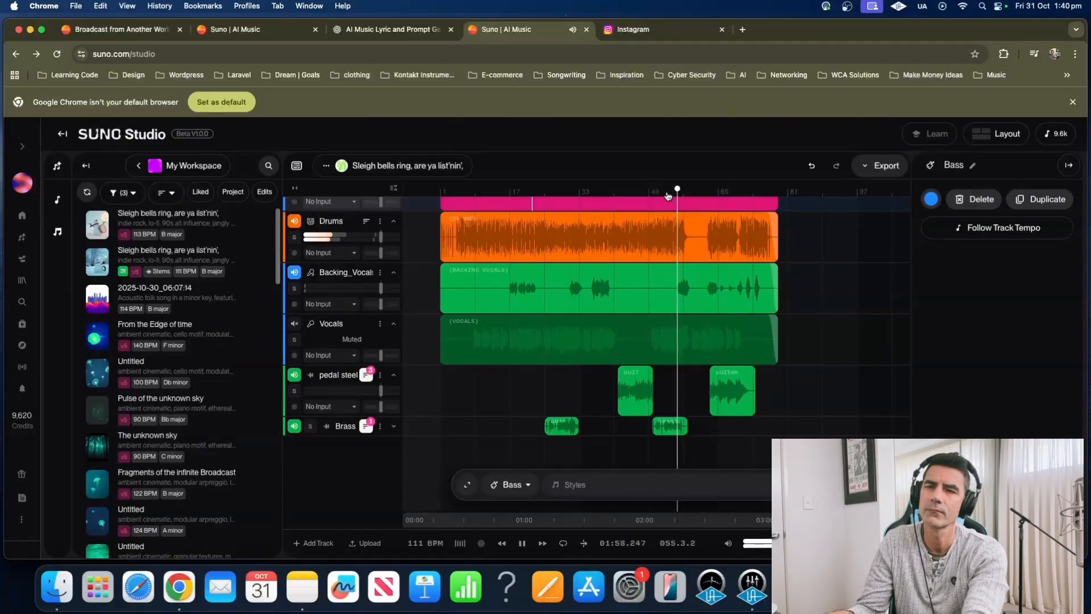
pyautogui.click(668, 196)
pyautogui.press('space')
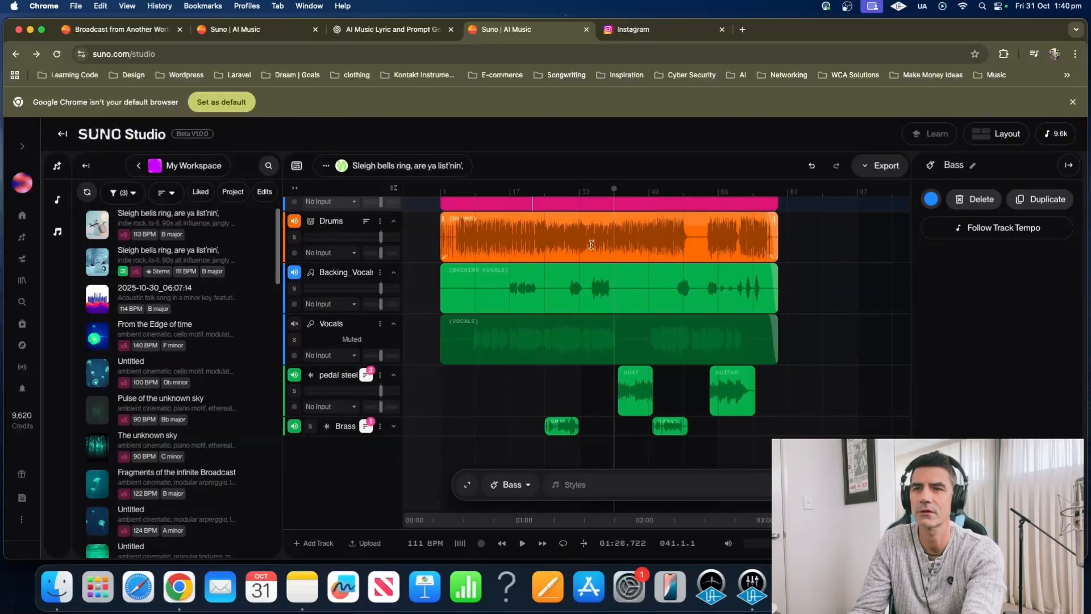
pyautogui.click(626, 191)
pyautogui.press('space')
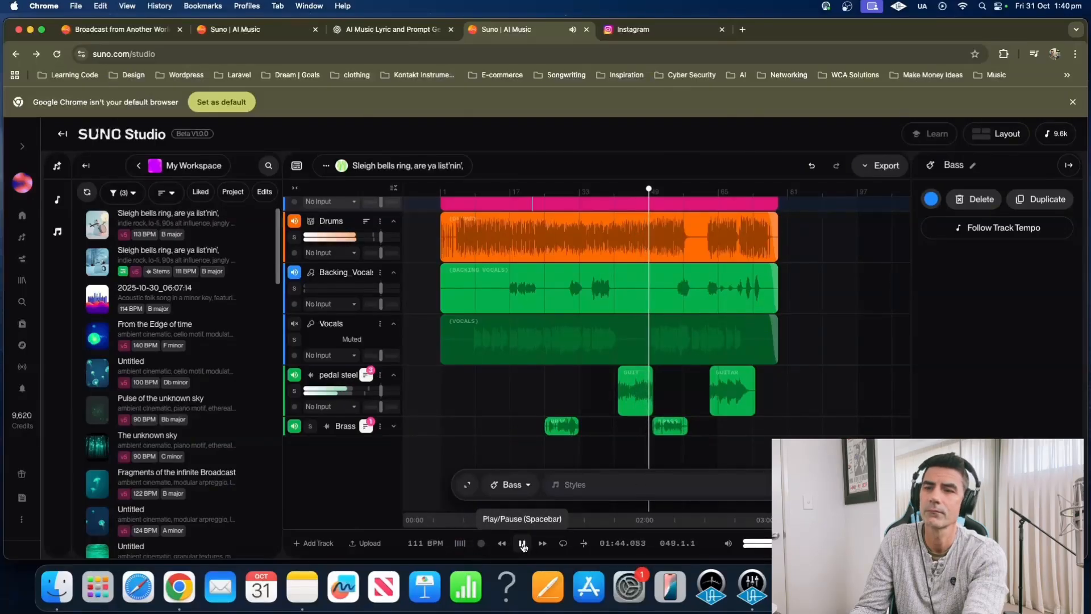
pyautogui.click(523, 544)
pyautogui.scroll(1, 602, 369)
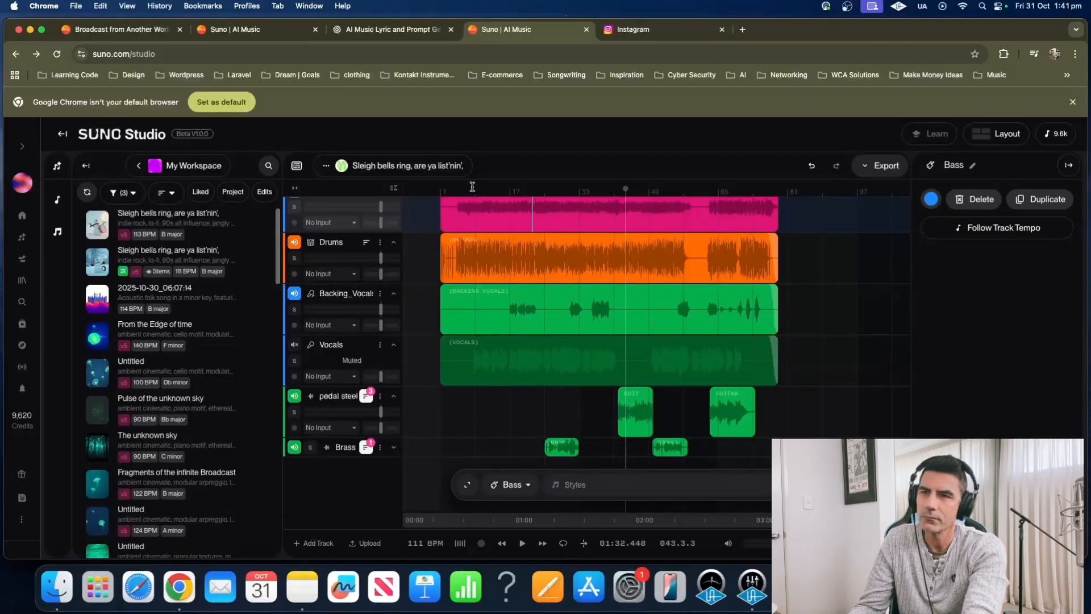
# Solo the Drums stem and play it briefly from an early point in the song
pyautogui.scroll(4, 512, 212)
pyautogui.scroll(-5, 517, 216)
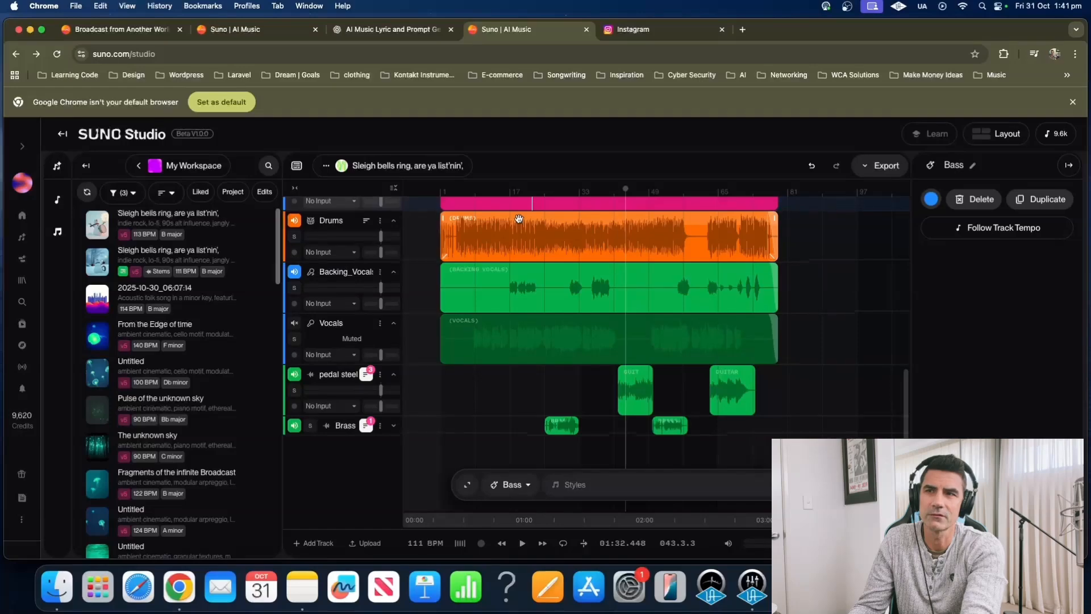
pyautogui.scroll(1, 519, 219)
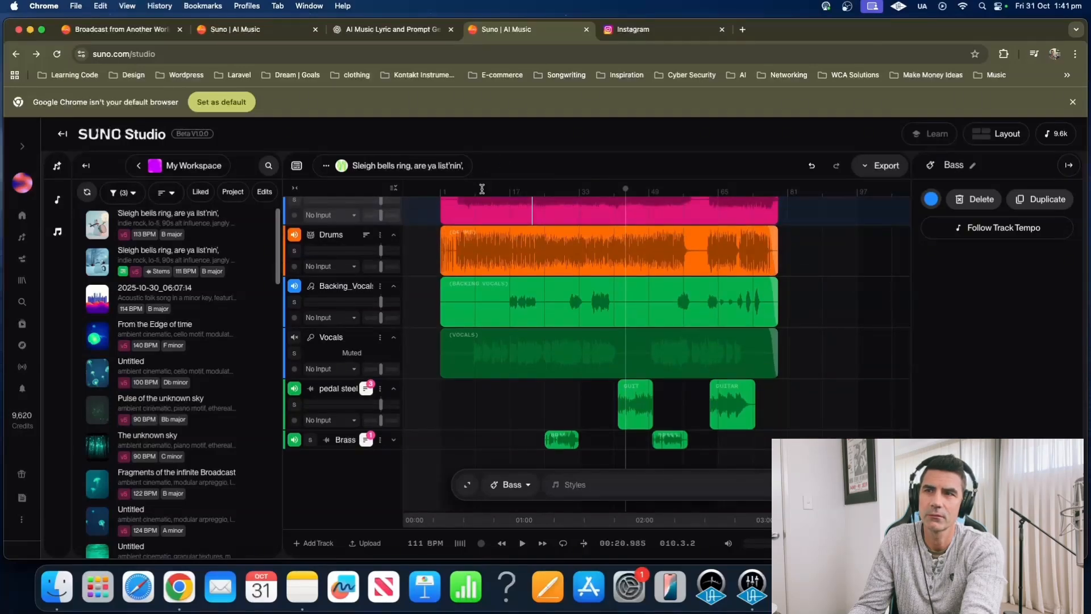
pyautogui.click(482, 188)
pyautogui.click(474, 190)
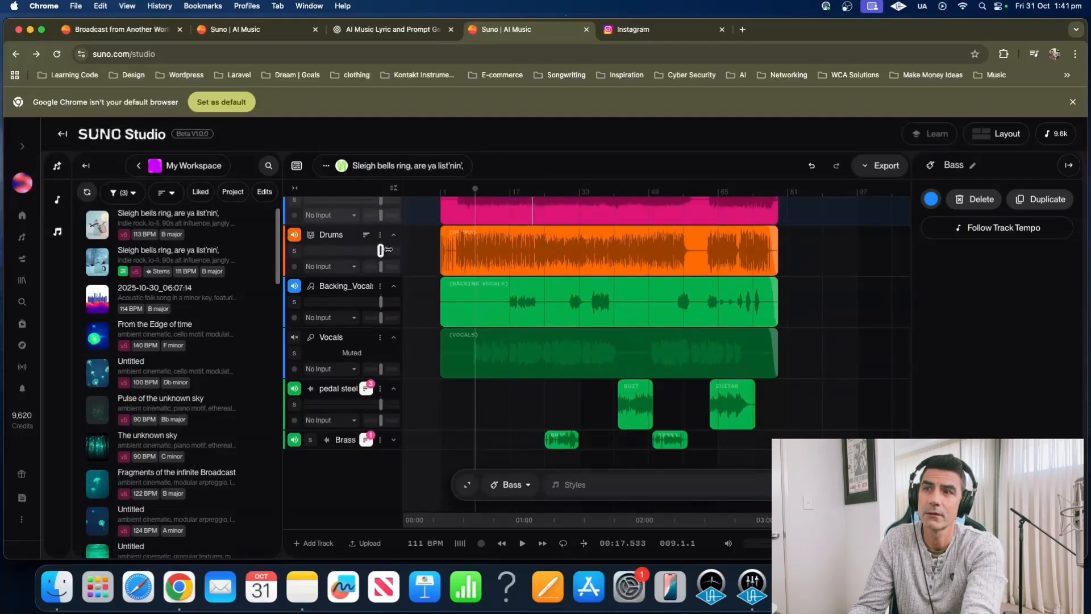
pyautogui.moveTo(379, 251)
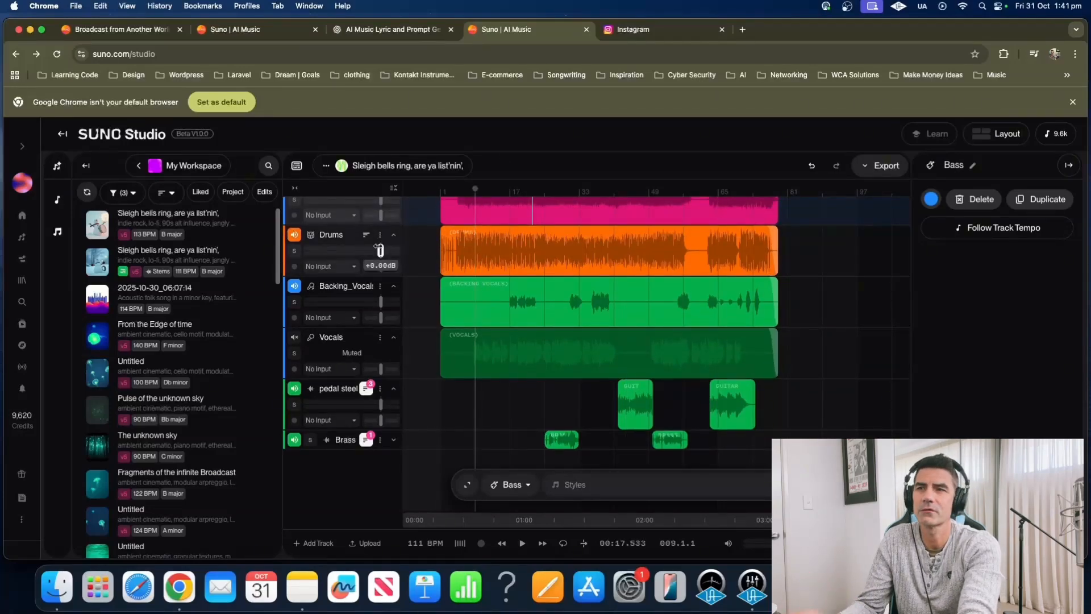
pyautogui.click(293, 250)
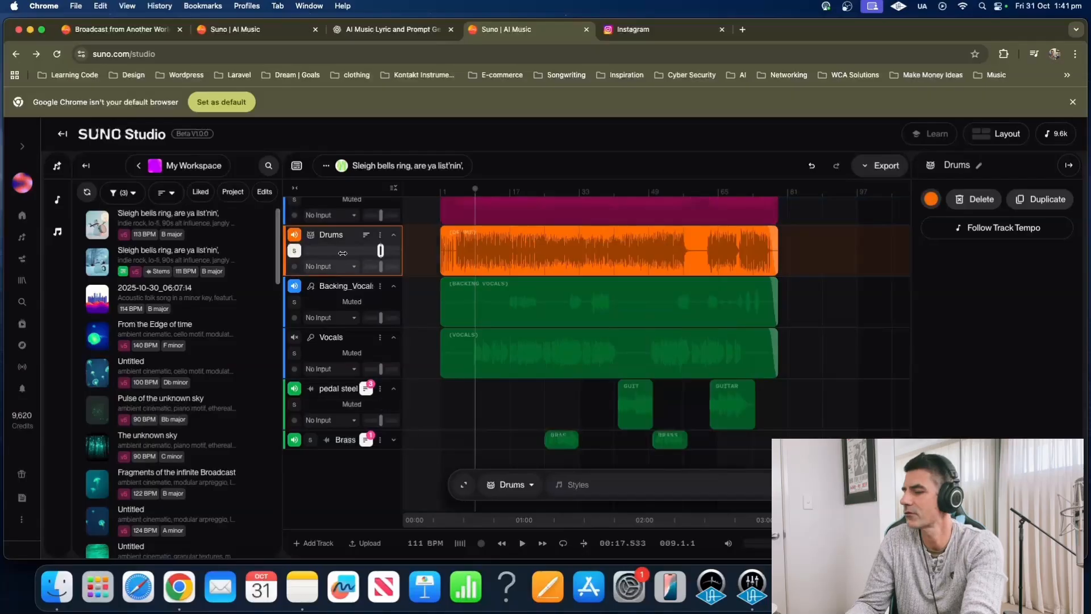
pyautogui.press('space')
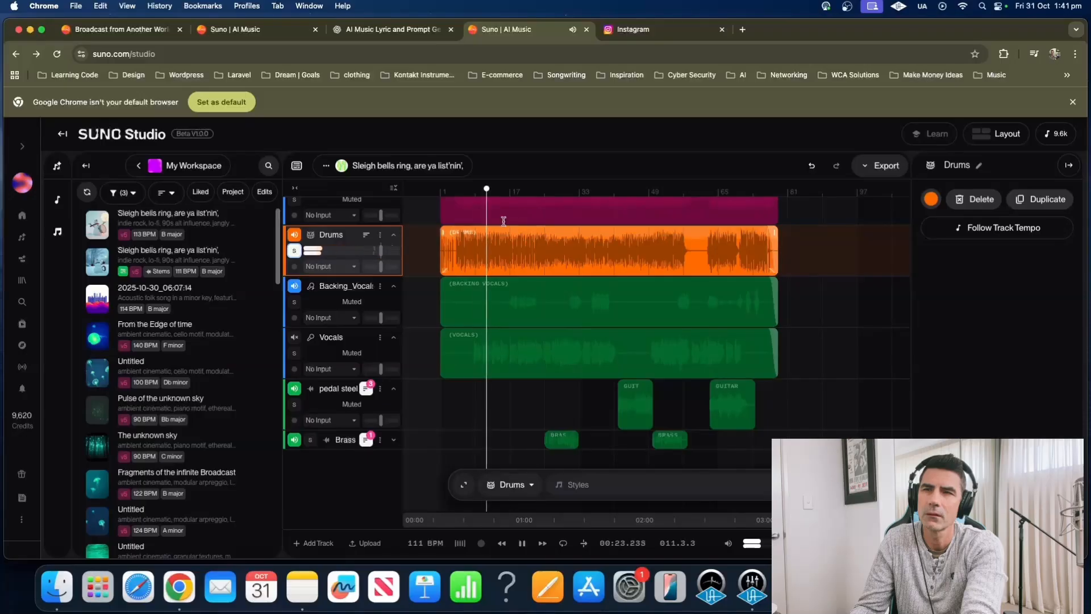
pyautogui.press('space')
# Play the soloed drums from around bar 47, then move the playhead to bar 65
pyautogui.click(638, 195)
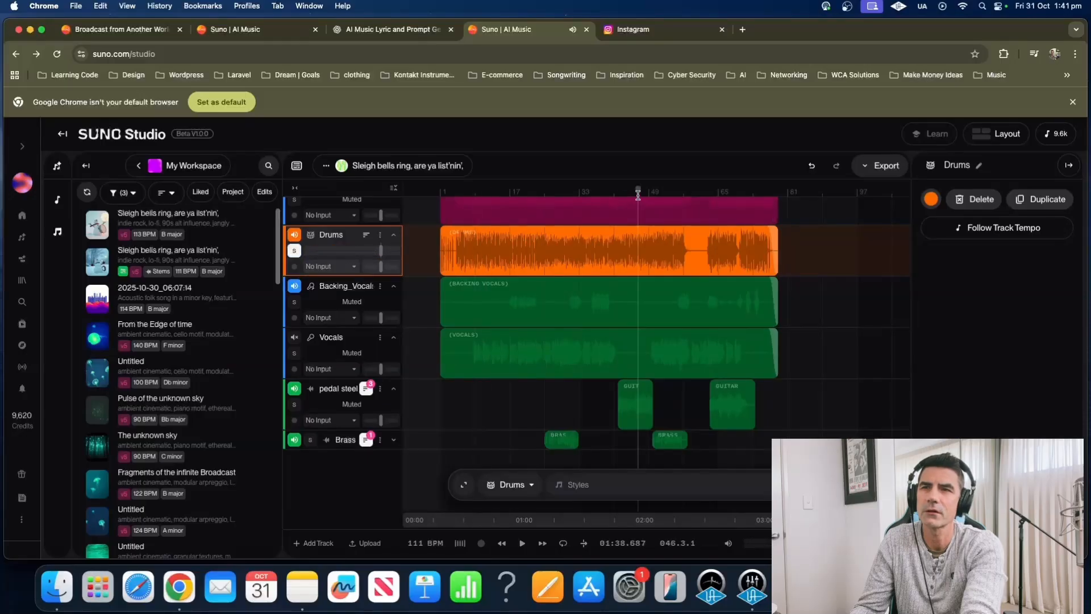
pyautogui.click(752, 286)
pyautogui.press('space')
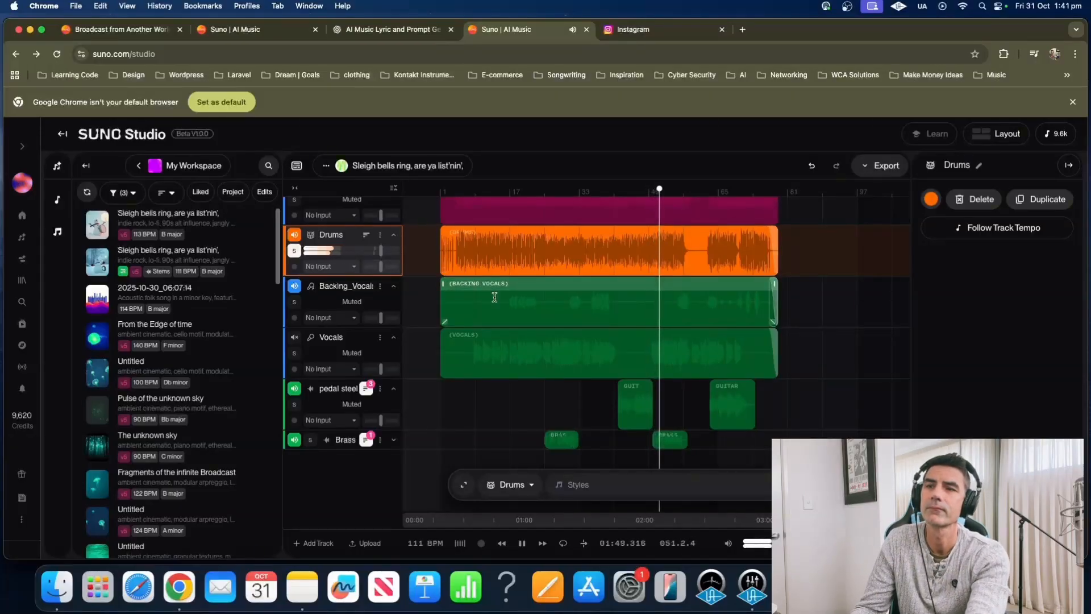
pyautogui.click(522, 544)
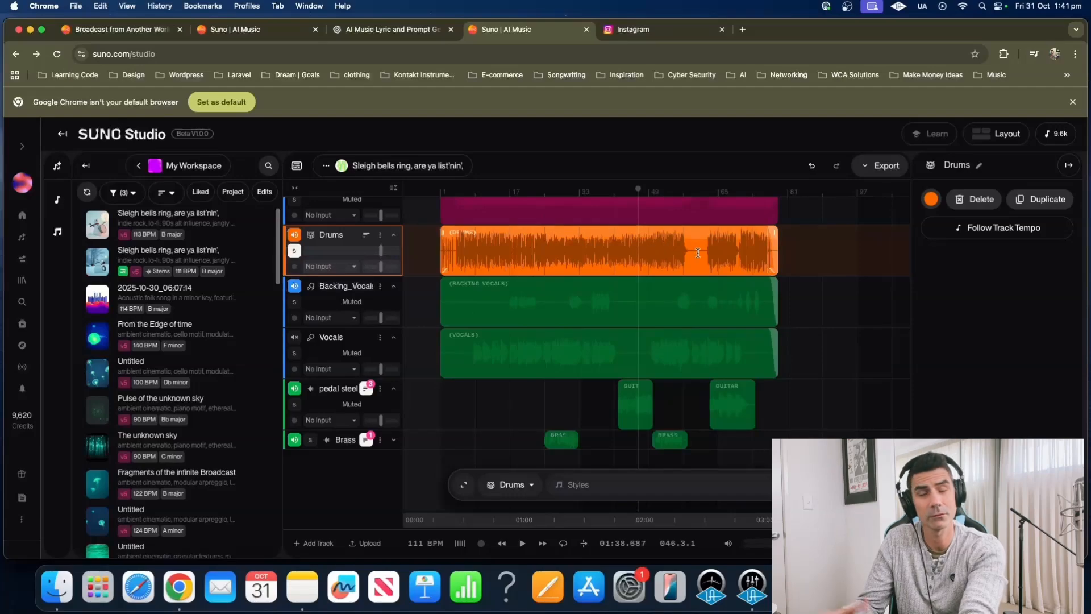
pyautogui.click(718, 192)
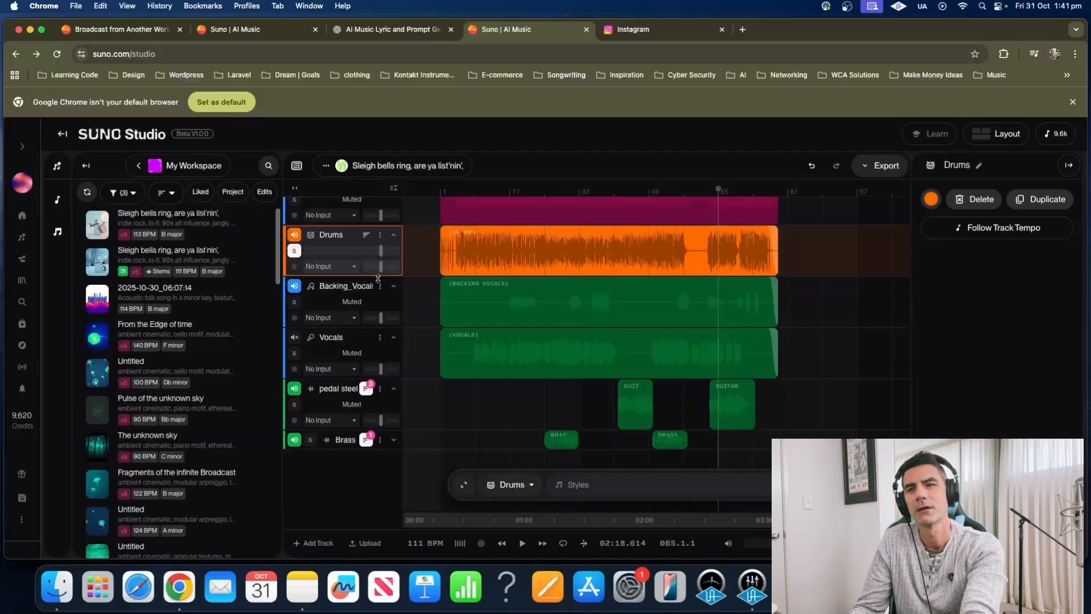
pyautogui.scroll(5, 579, 356)
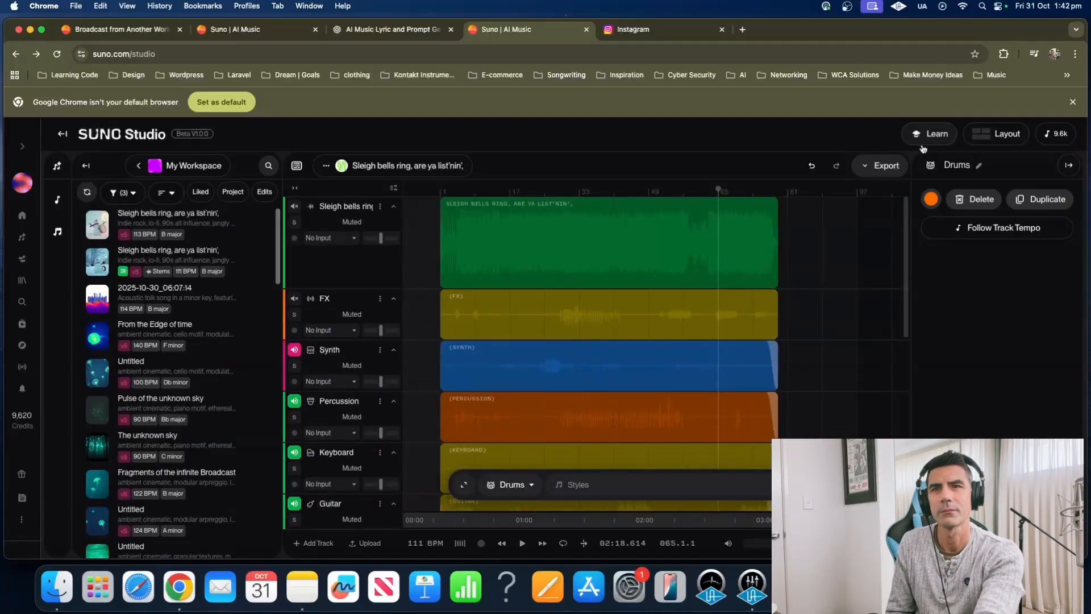
# Open the song's Export options to download it as multitrack stems
pyautogui.click(869, 168)
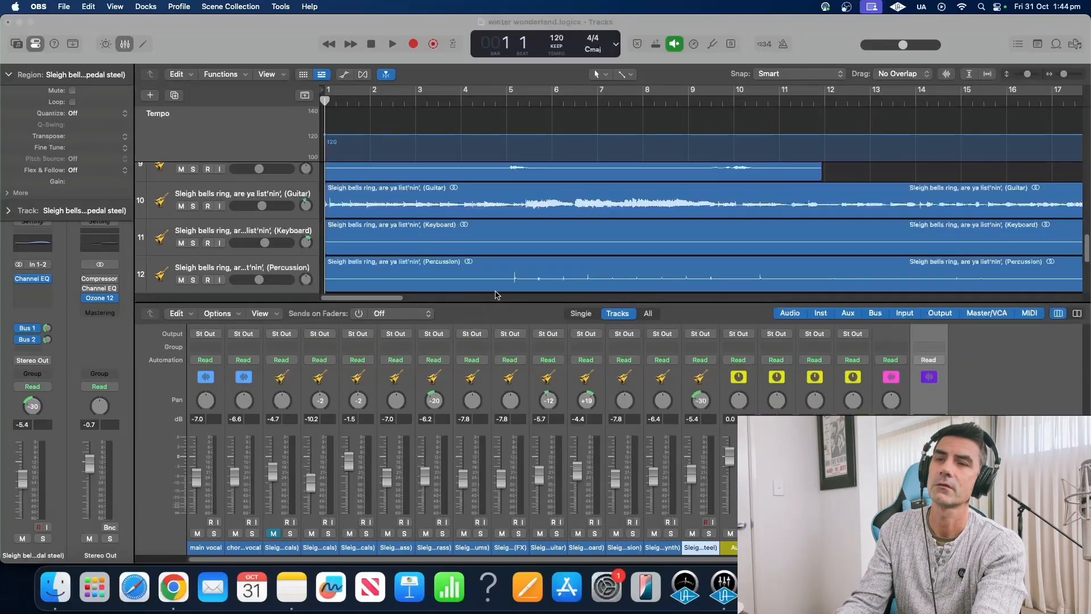
# Select all regions and lower every track's volume slightly together
pyautogui.scroll(-1, 504, 213)
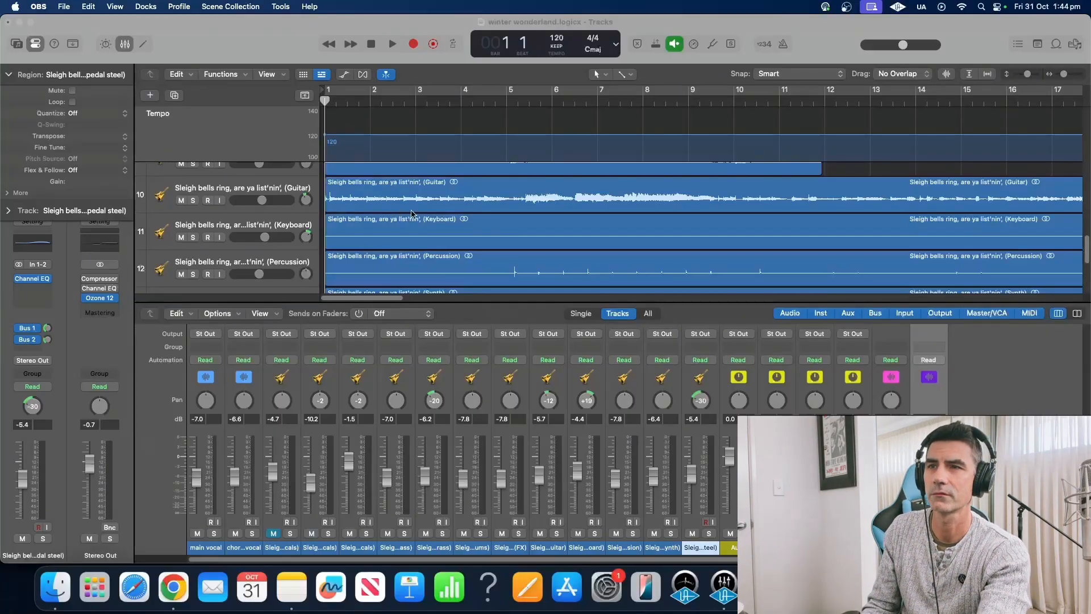
pyautogui.scroll(5, 165, 177)
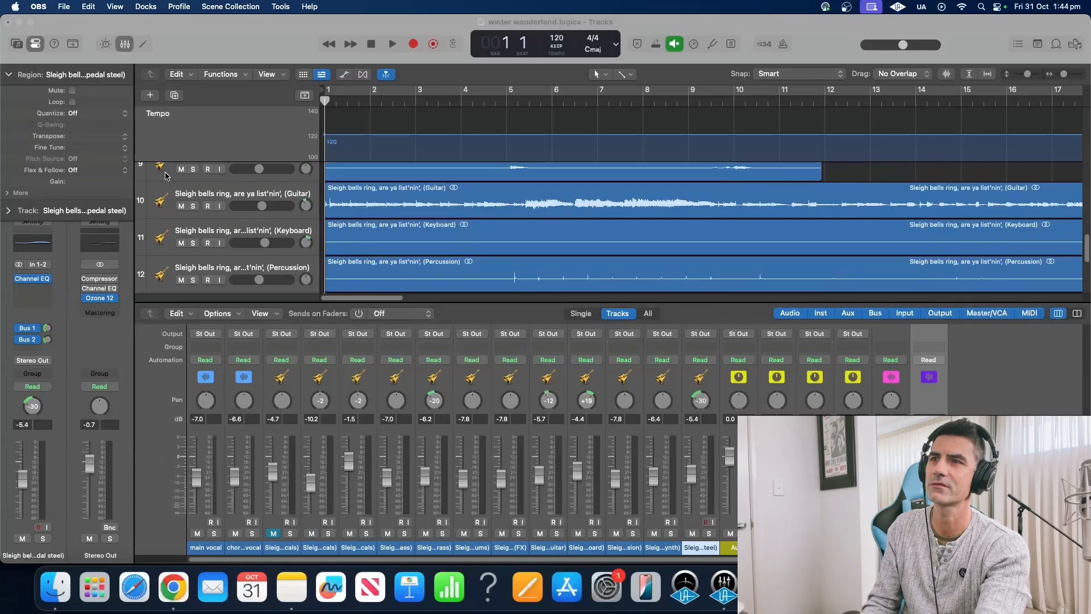
pyautogui.scroll(5, 165, 176)
pyautogui.click(161, 176)
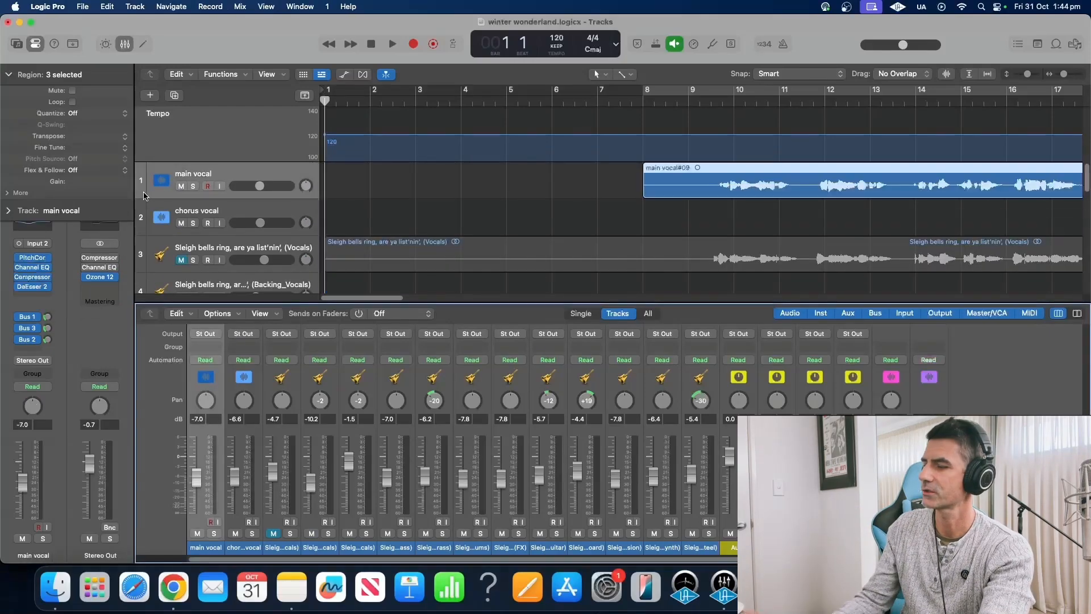
pyautogui.scroll(-1, 158, 211)
pyautogui.scroll(-10, 158, 212)
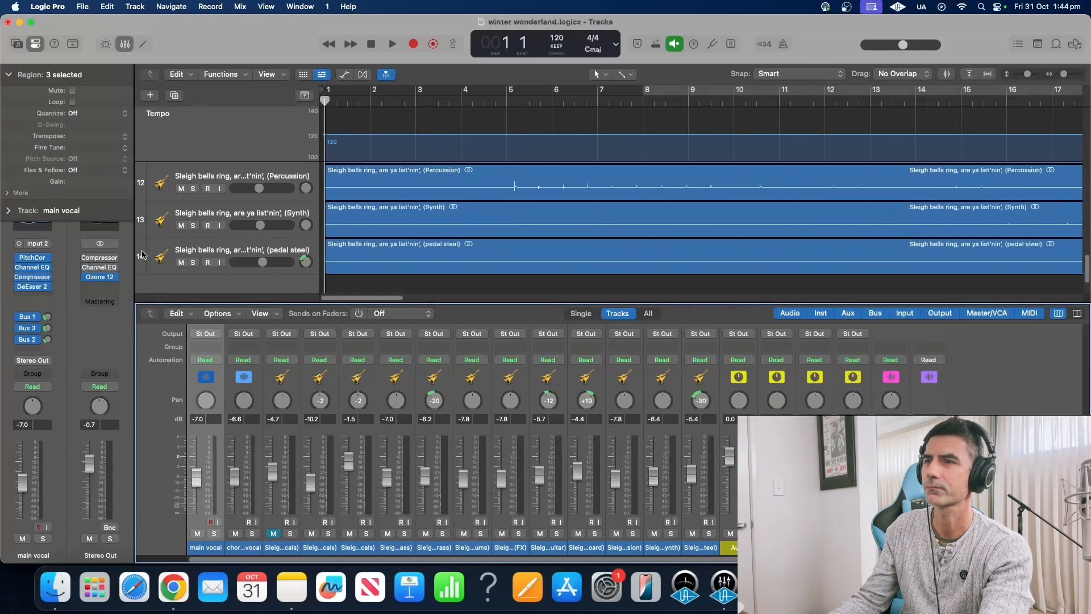
pyautogui.press('super+a')
pyautogui.moveTo(197, 487); pyautogui.dragTo(198, 490)
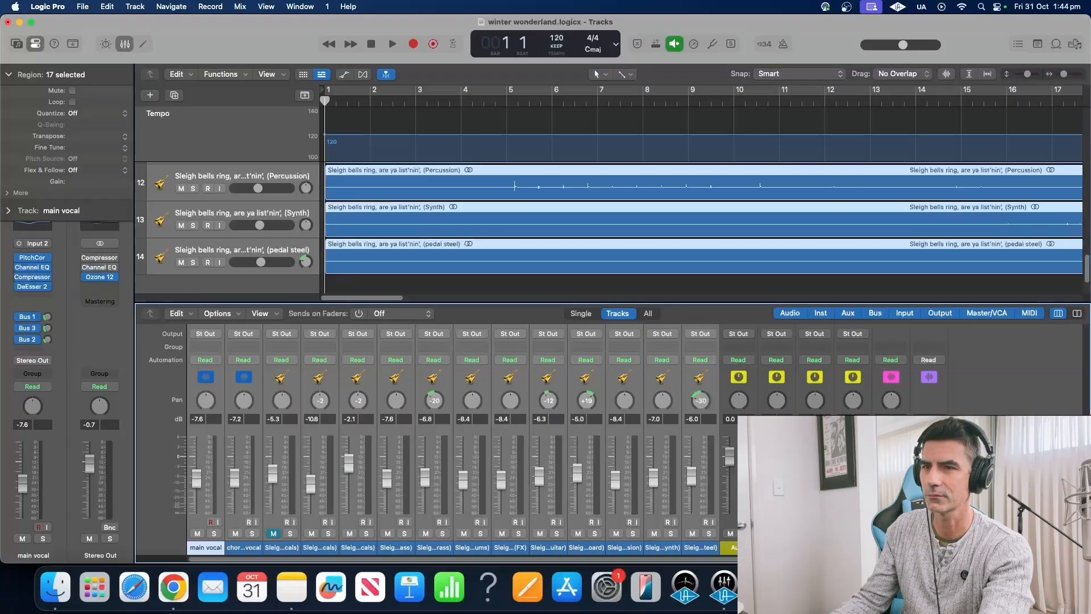
# Solo the Drums track and play it from bar 5
pyautogui.click(159, 263)
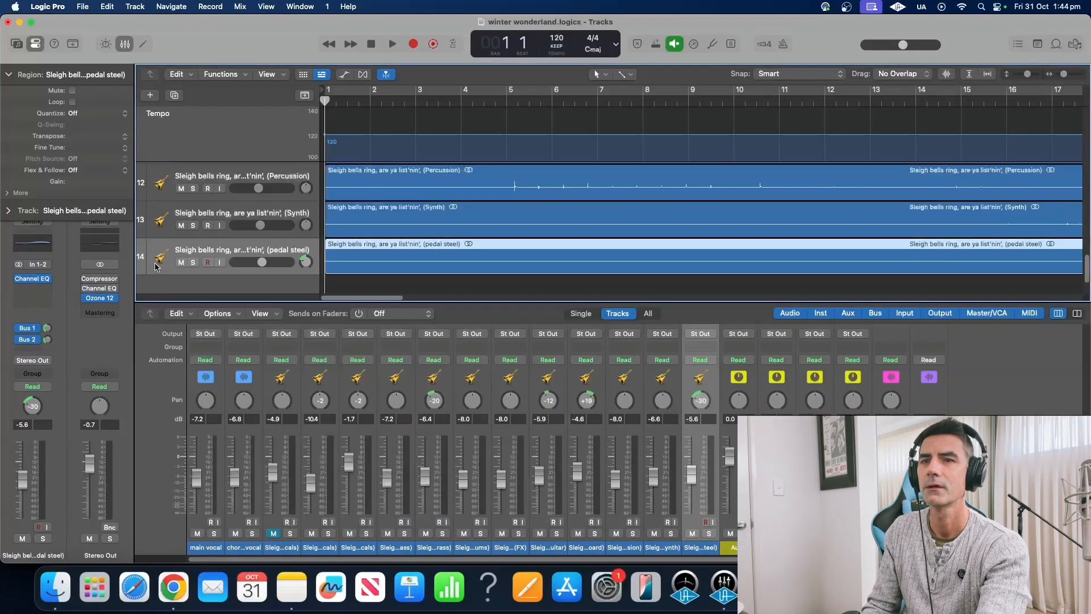
pyautogui.scroll(3, 642, 449)
pyautogui.scroll(8, 469, 229)
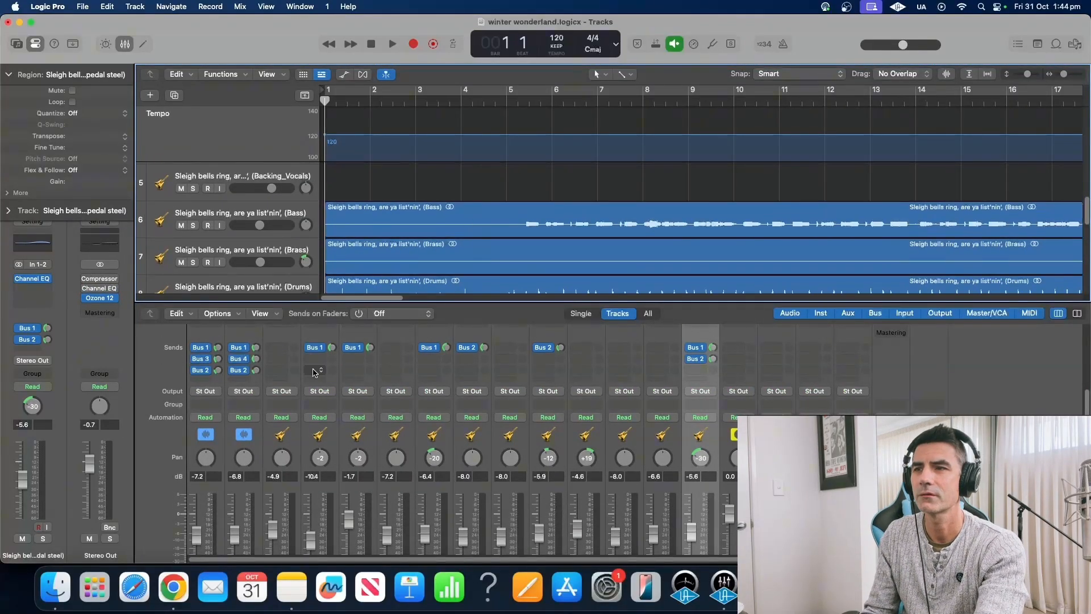
pyautogui.scroll(3, 339, 368)
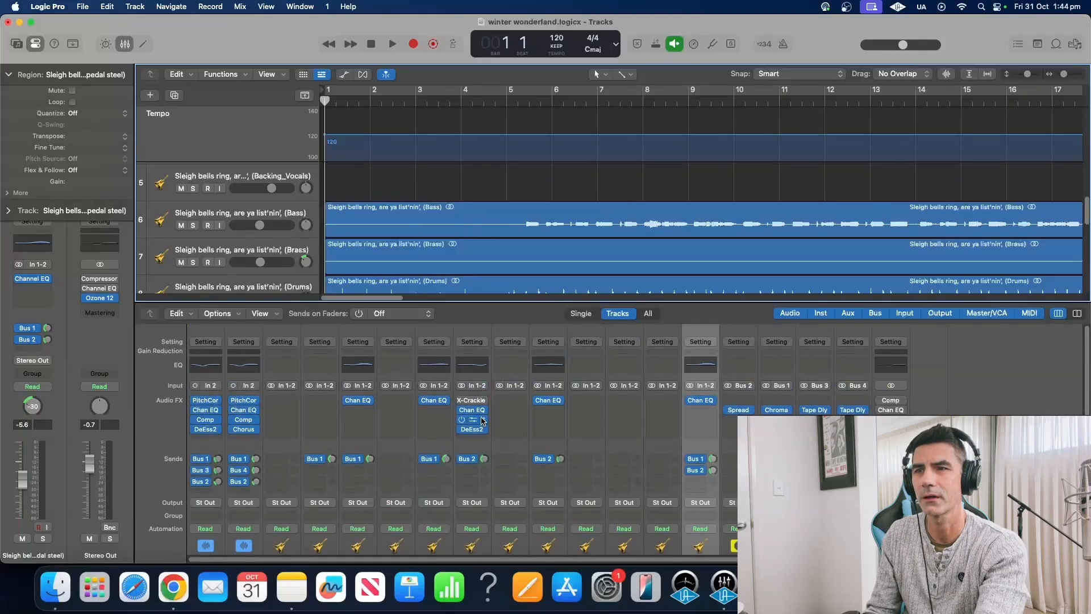
pyautogui.scroll(-2, 476, 257)
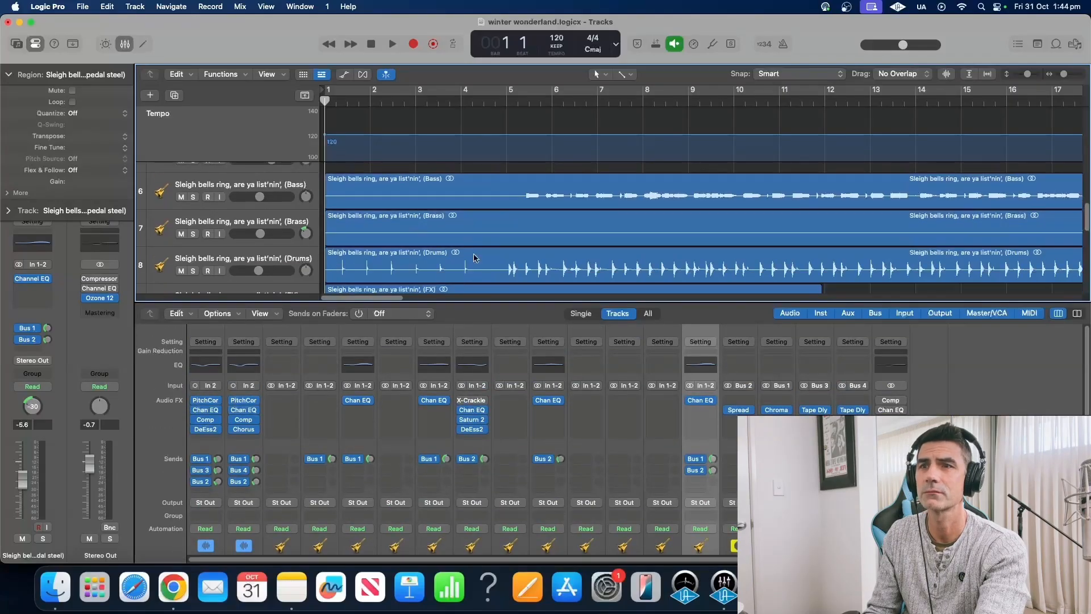
pyautogui.click(193, 271)
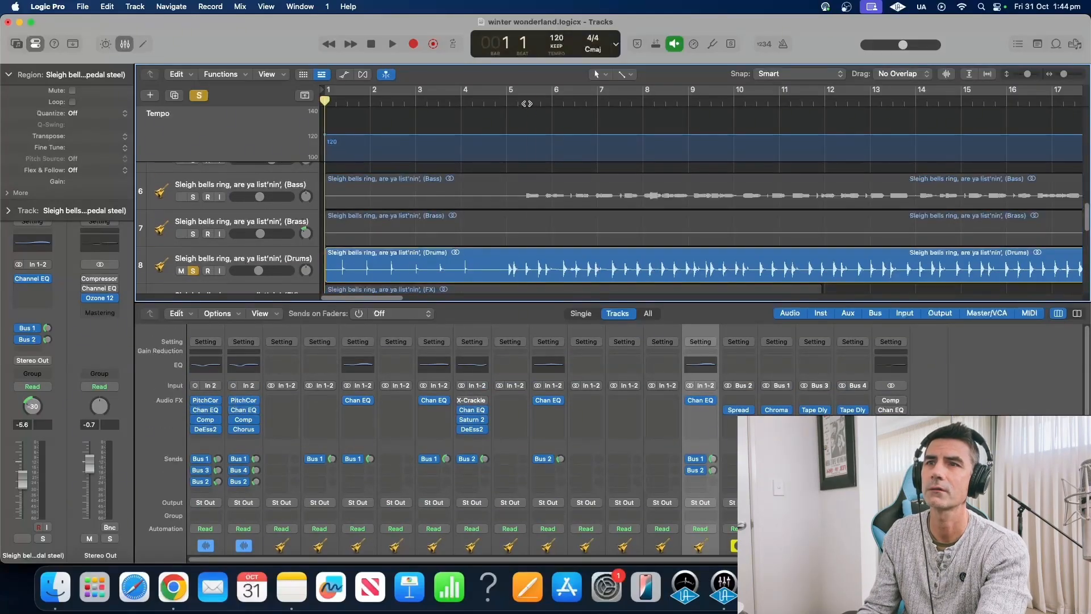
pyautogui.click(528, 103)
pyautogui.press('space')
pyautogui.scroll(-2, 472, 420)
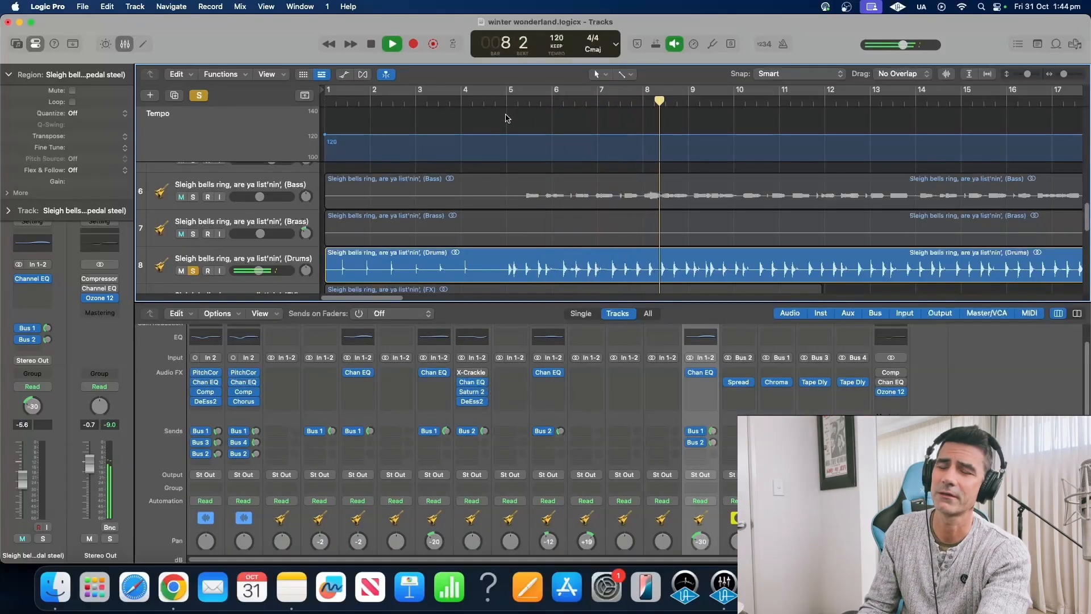
pyautogui.press('space')
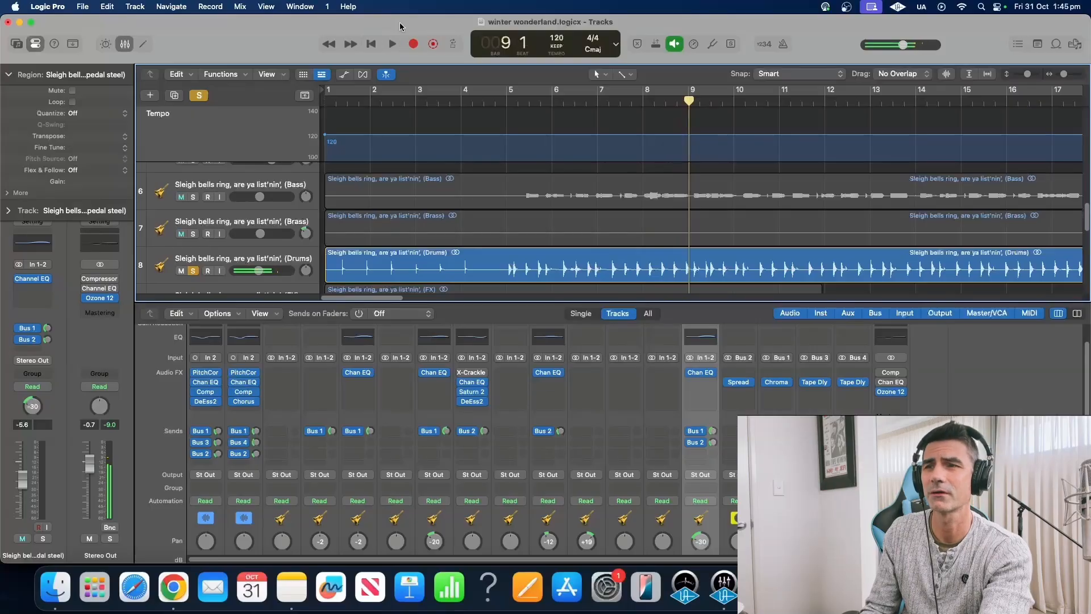
pyautogui.click(474, 392)
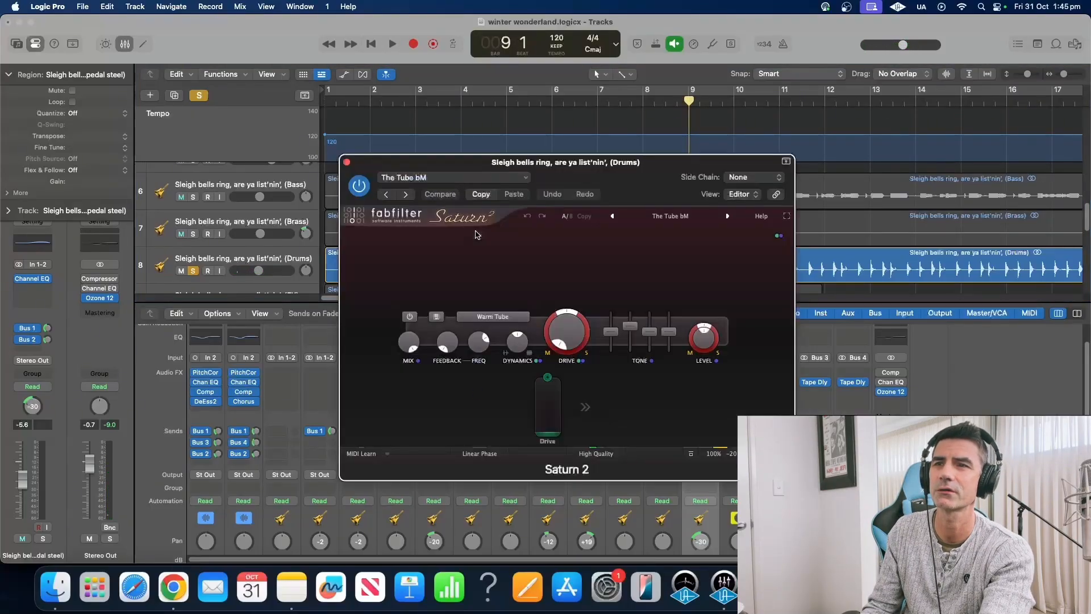
pyautogui.click(346, 162)
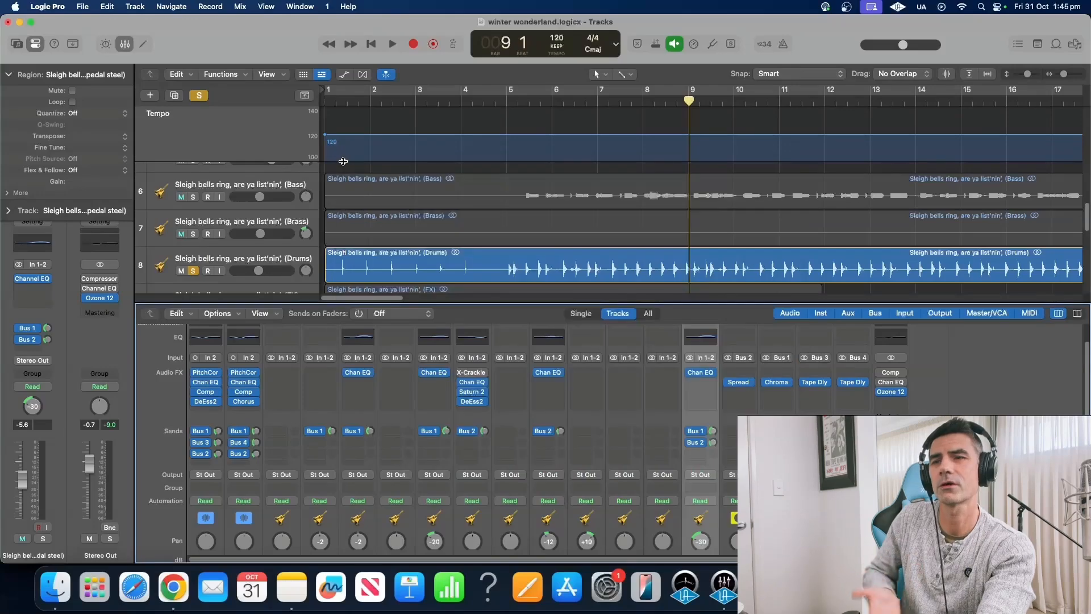
pyautogui.click(358, 374)
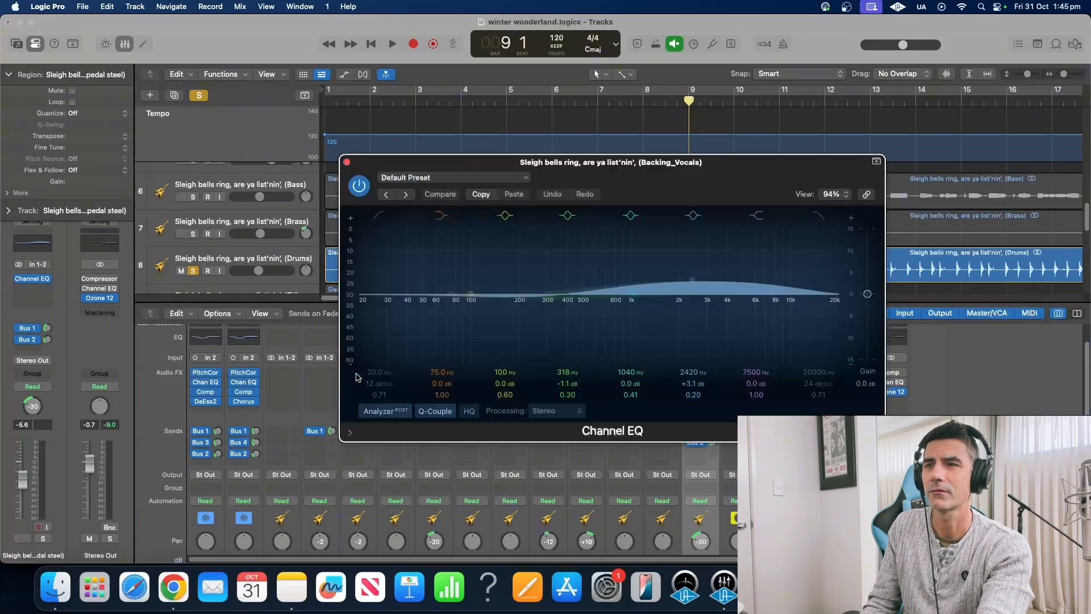
pyautogui.click(348, 163)
pyautogui.scroll(-5, 391, 399)
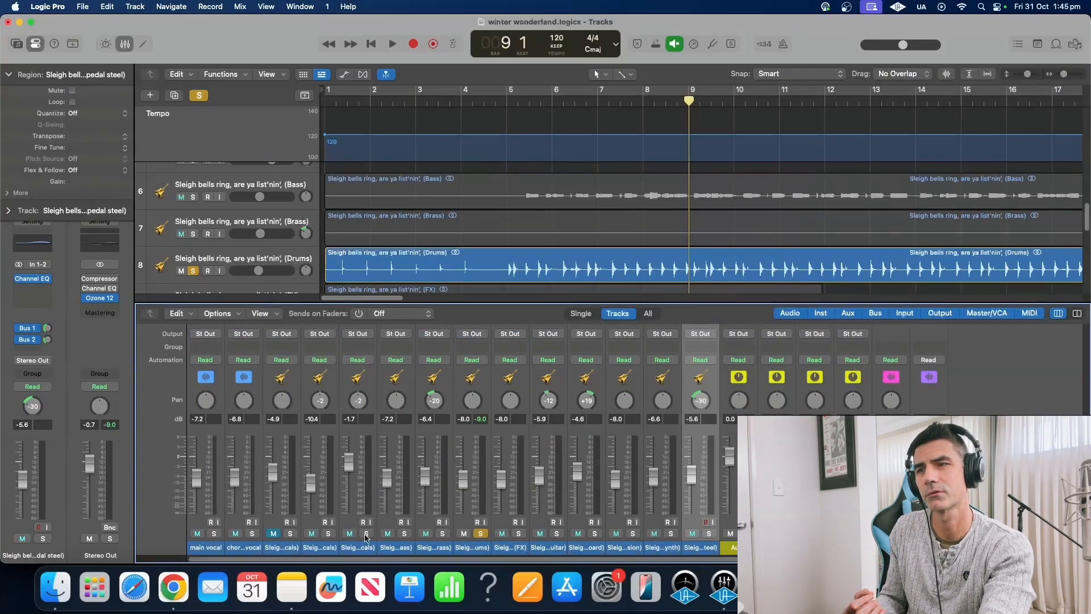
# Turn off the Drums solo and play the song from bar 9
pyautogui.scroll(3, 364, 446)
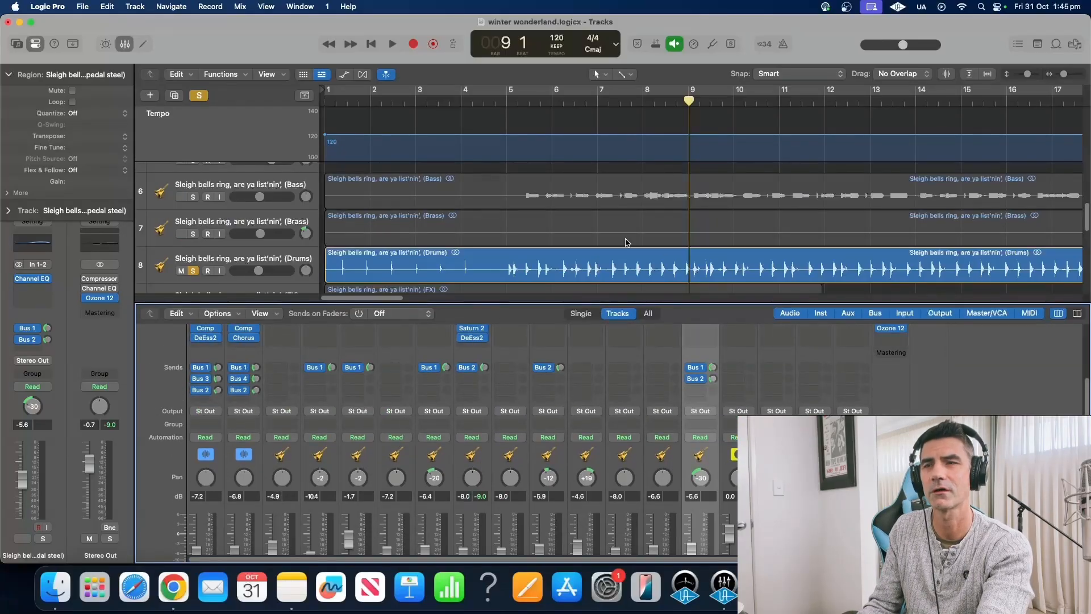
pyautogui.scroll(6, 629, 239)
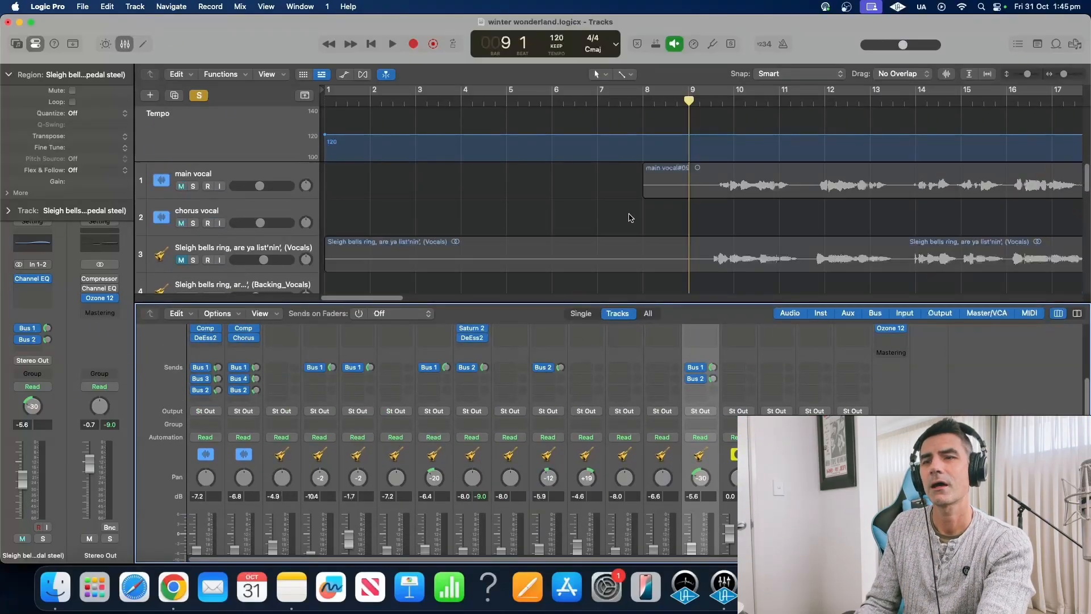
pyautogui.scroll(-3, 484, 483)
pyautogui.click(482, 533)
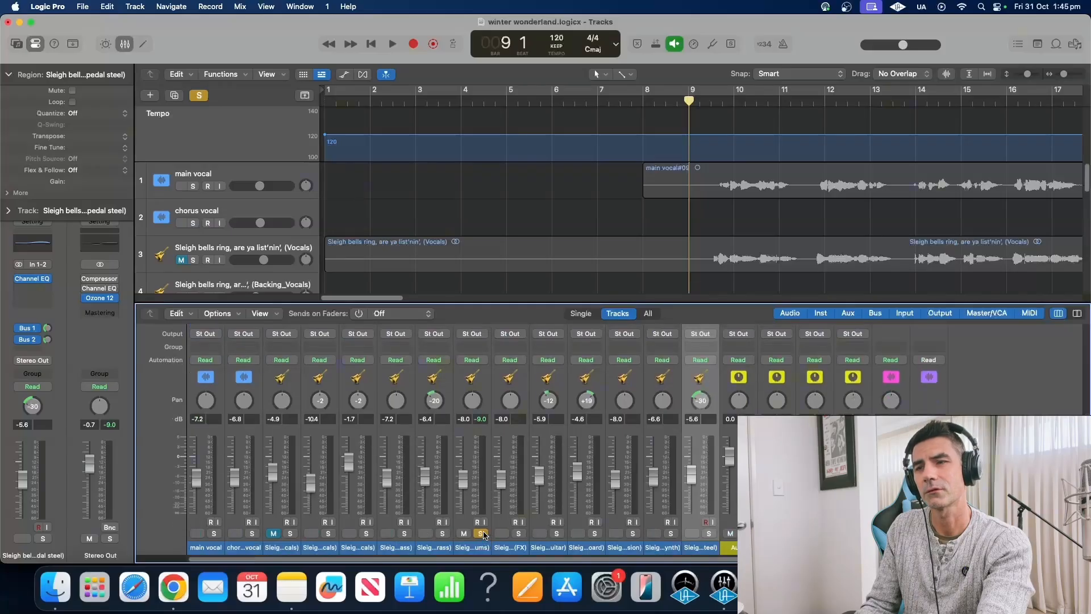
pyautogui.click(482, 534)
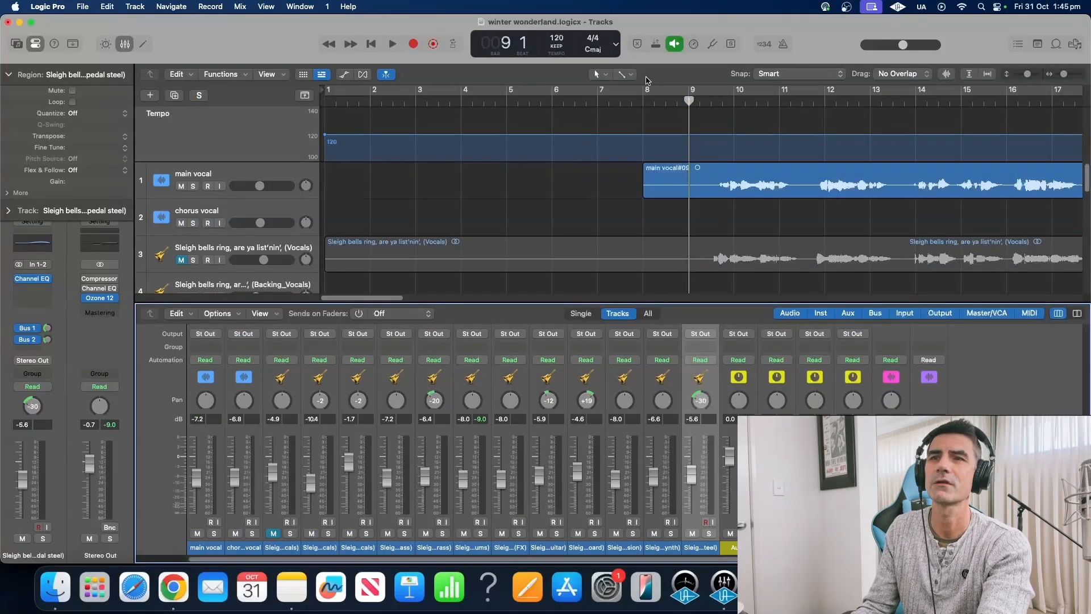
pyautogui.click(640, 103)
pyautogui.click(688, 101)
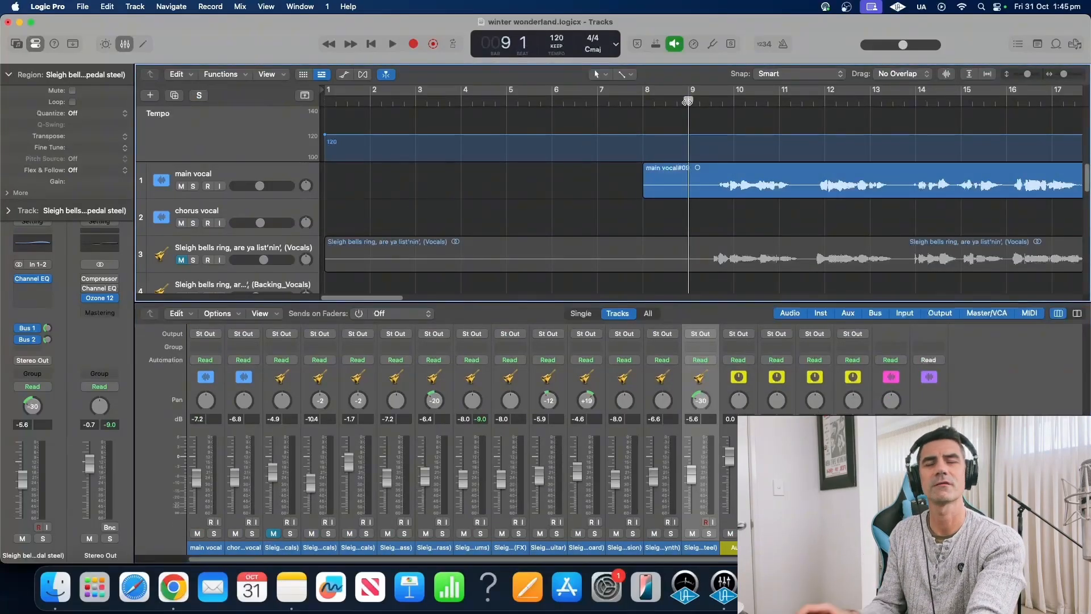
pyautogui.press('space')
pyautogui.press('space')
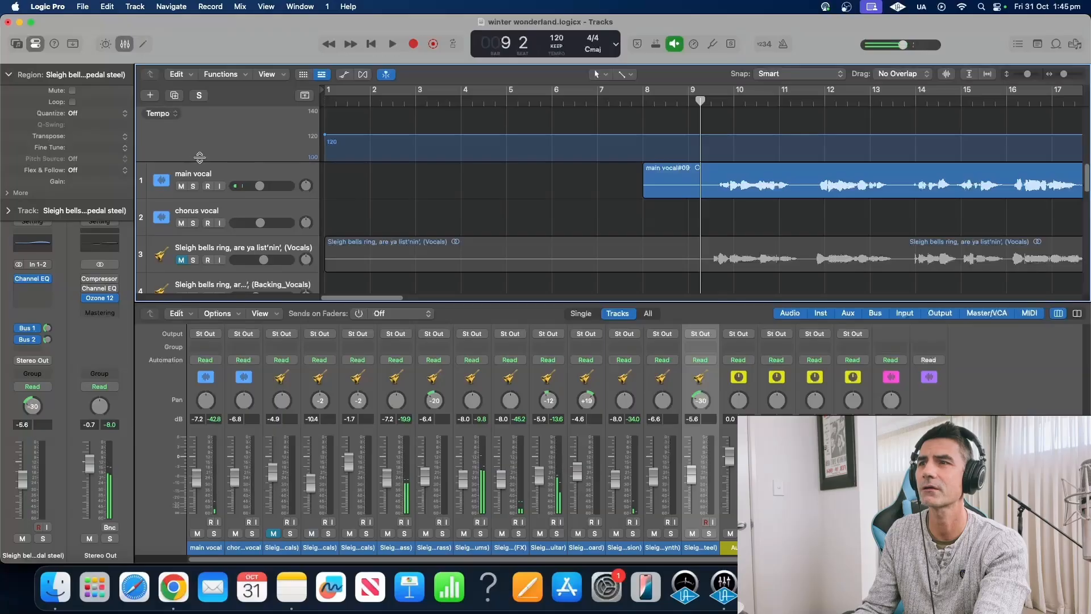
# Compare vocals by toggling mutes, leaving only the original Sleigh bells vocal muted, playhead at bar 9
pyautogui.click(181, 186)
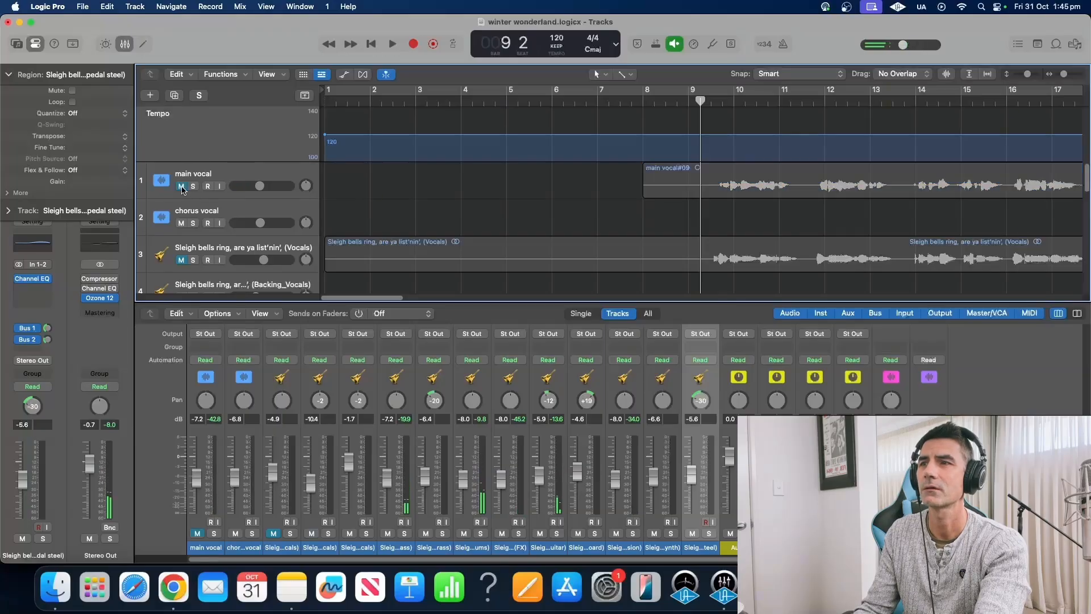
pyautogui.click(182, 224)
pyautogui.scroll(-1, 508, 180)
pyautogui.doubleClick(645, 105)
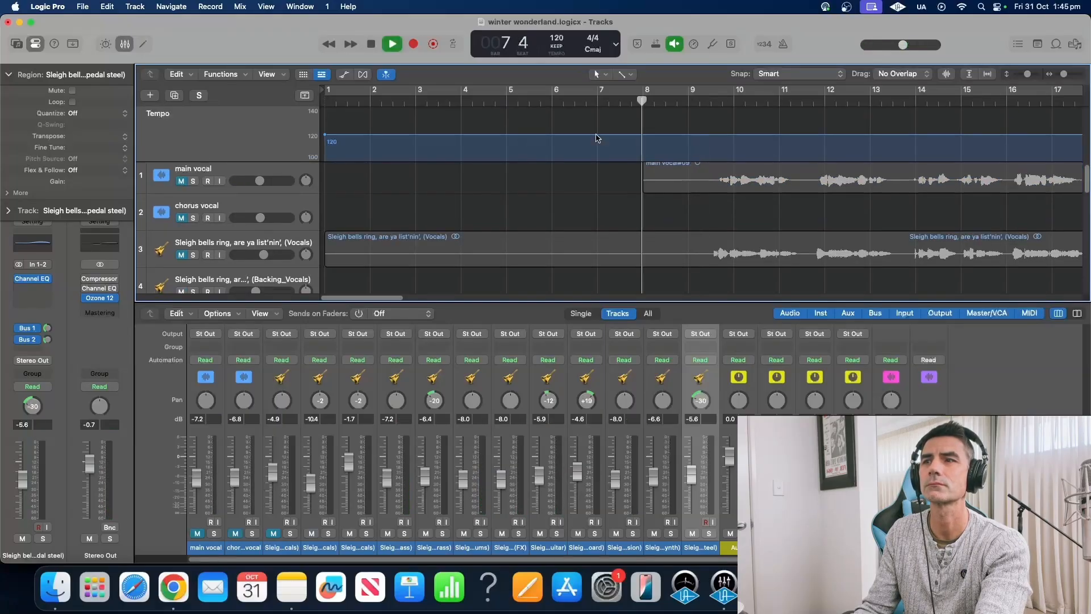
pyautogui.click(182, 258)
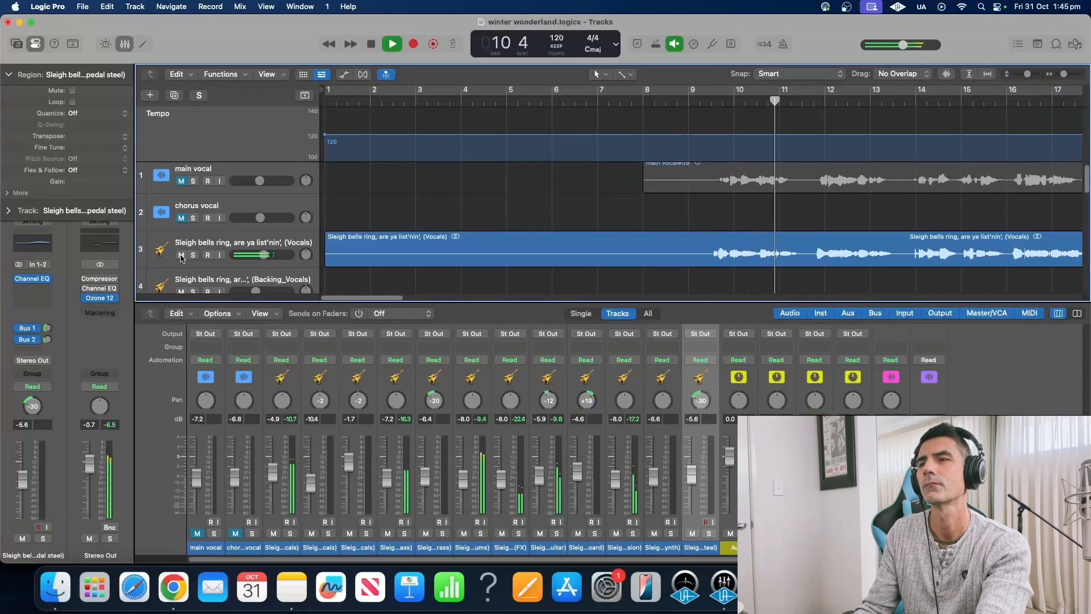
pyautogui.click(182, 255)
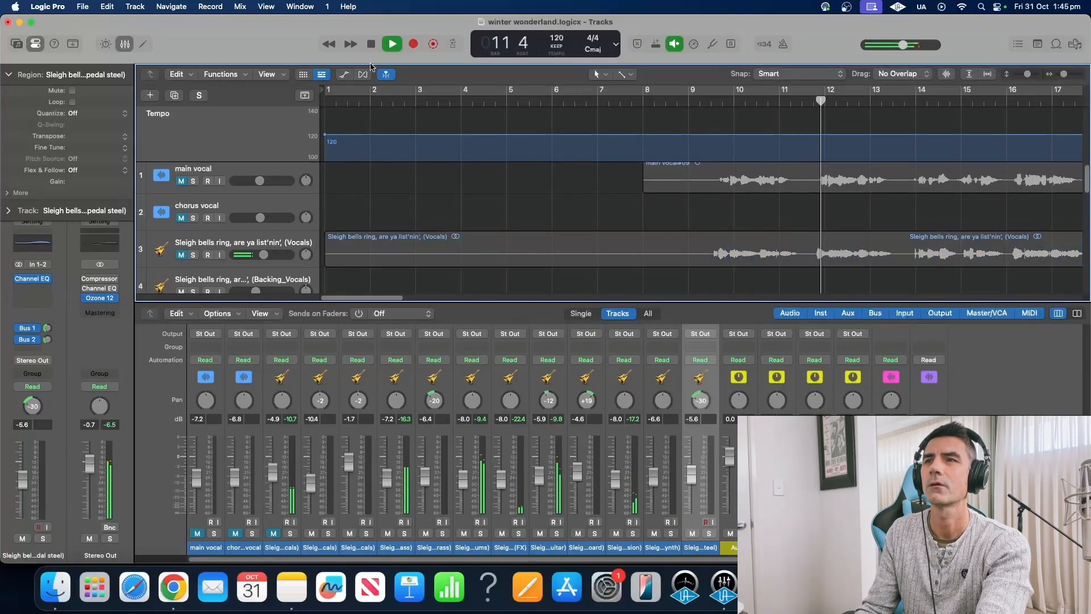
pyautogui.press('space')
pyautogui.click(181, 217)
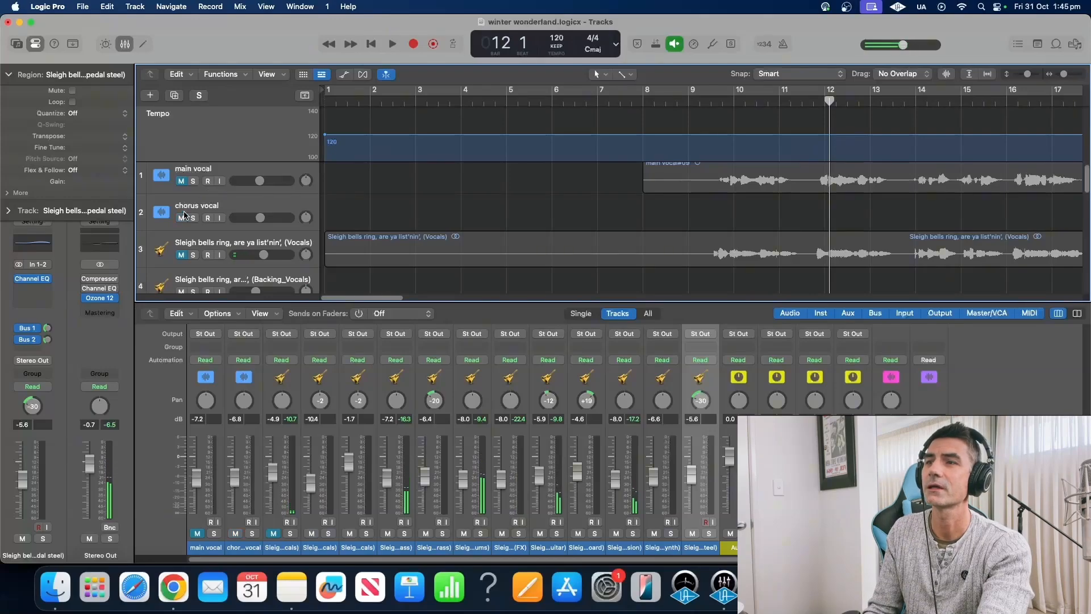
pyautogui.click(181, 181)
pyautogui.click(689, 101)
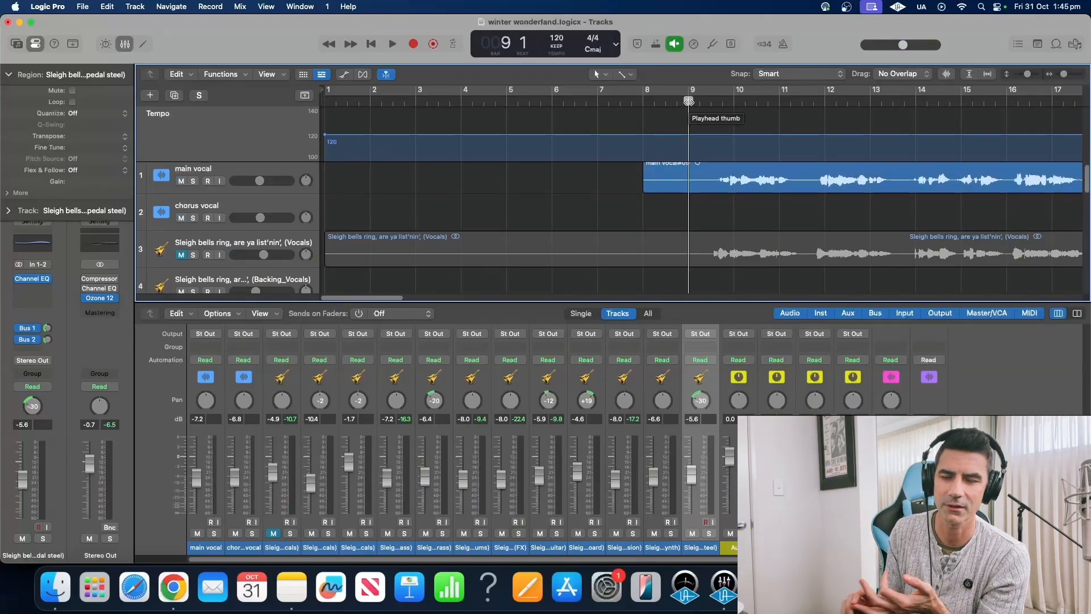
# While playing from bar 9, lower the main vocal fader to -9.0 dB
pyautogui.click(392, 44)
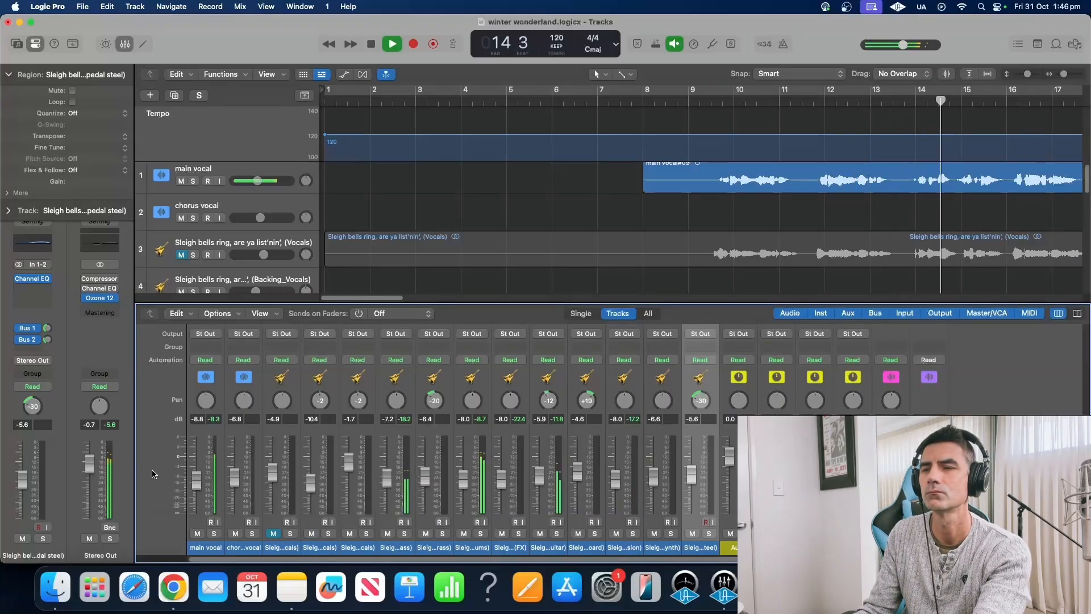
pyautogui.moveTo(194, 486); pyautogui.dragTo(194, 488)
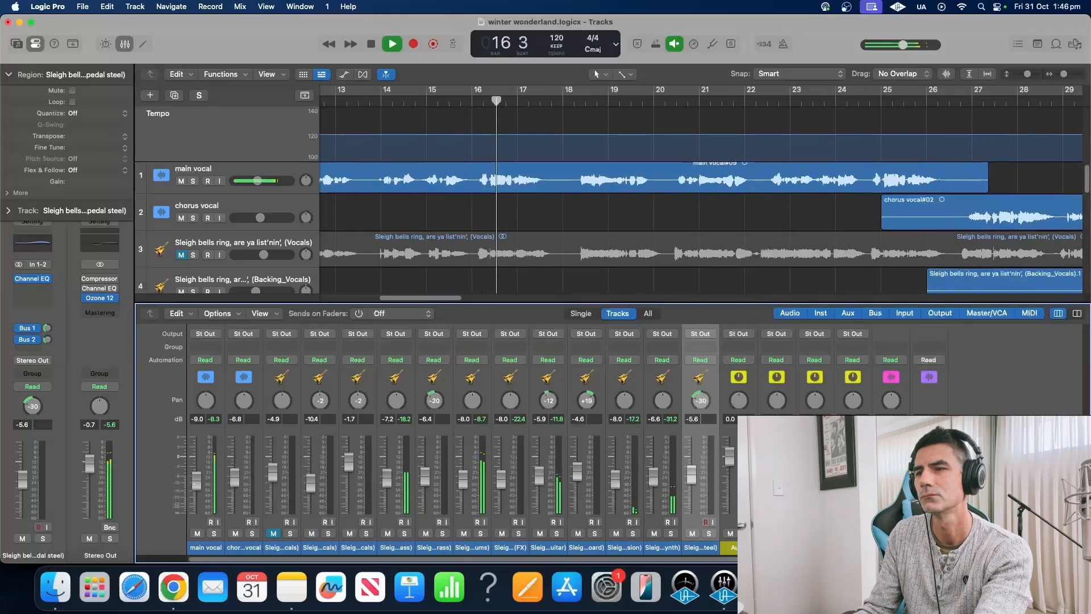
pyautogui.click(372, 44)
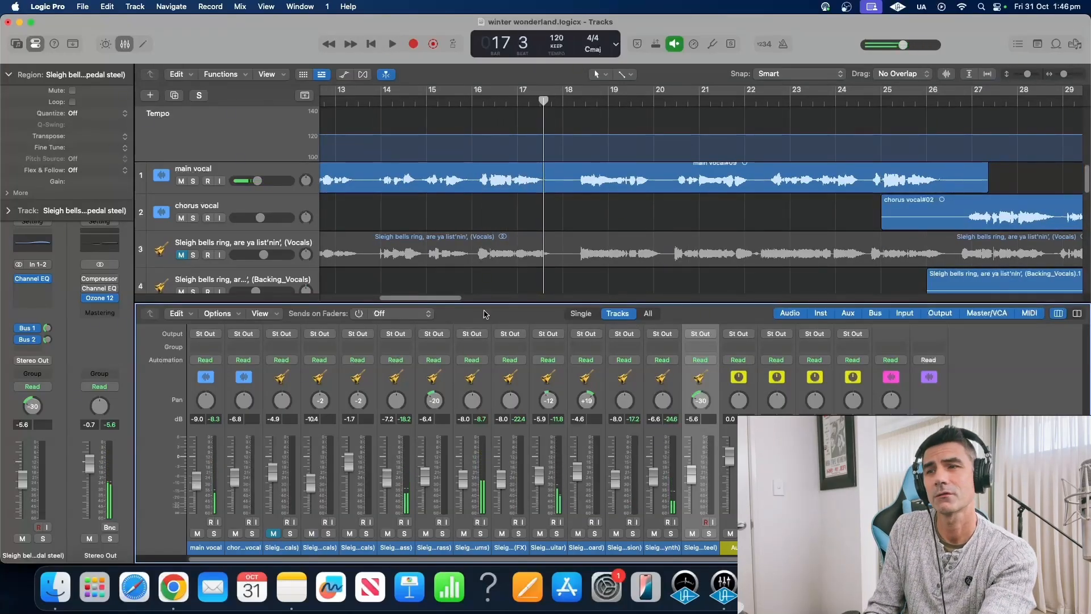
# Place the playhead at bar 26 beat 2 and select the chorus vocal track
pyautogui.moveTo(424, 302); pyautogui.dragTo(467, 297)
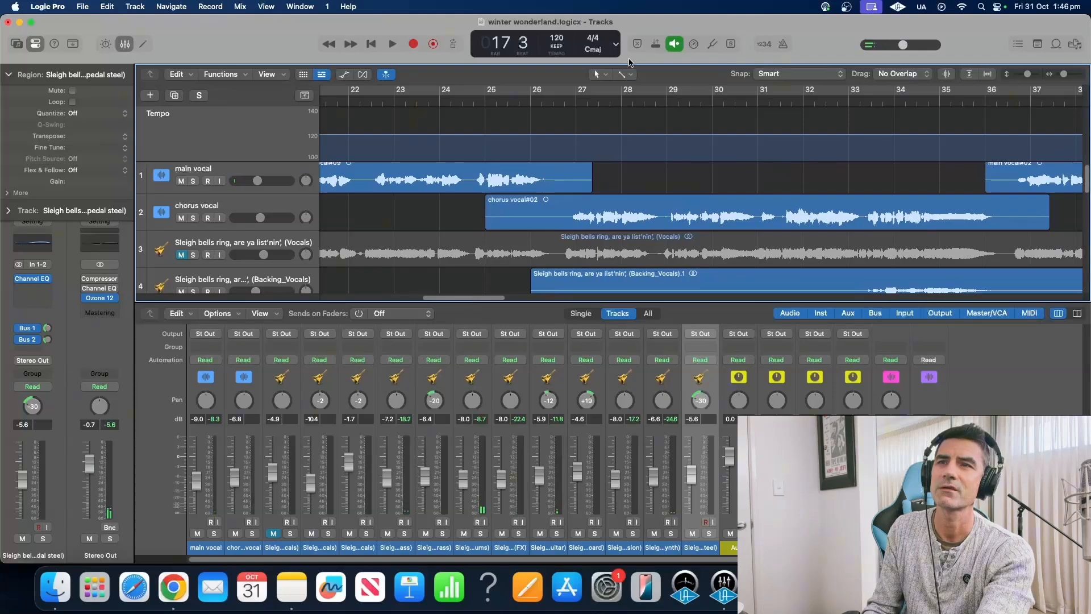
pyautogui.click(571, 98)
pyautogui.click(545, 99)
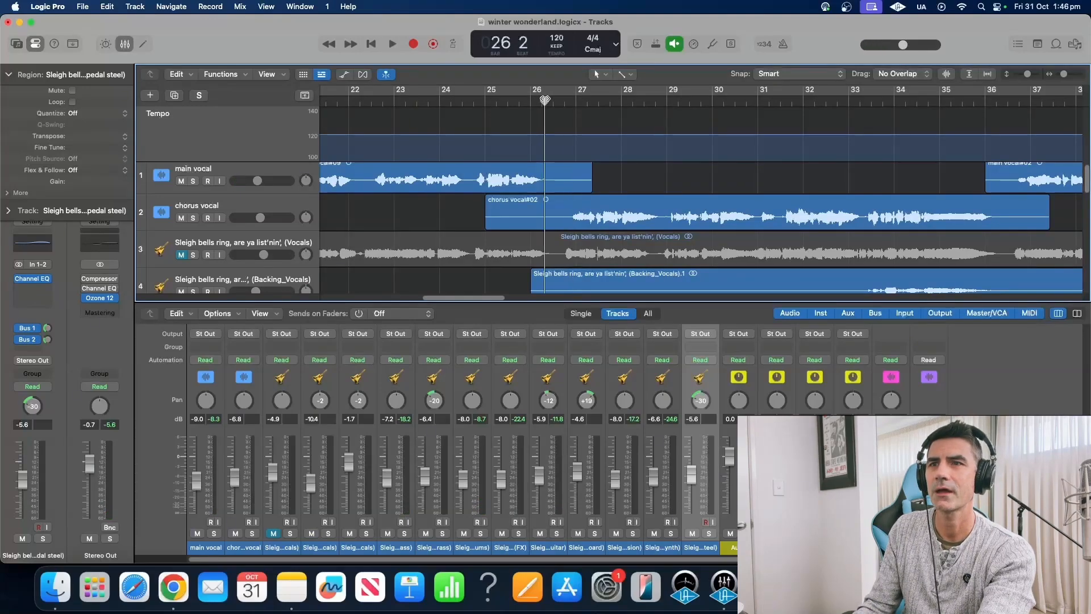
pyautogui.click(200, 208)
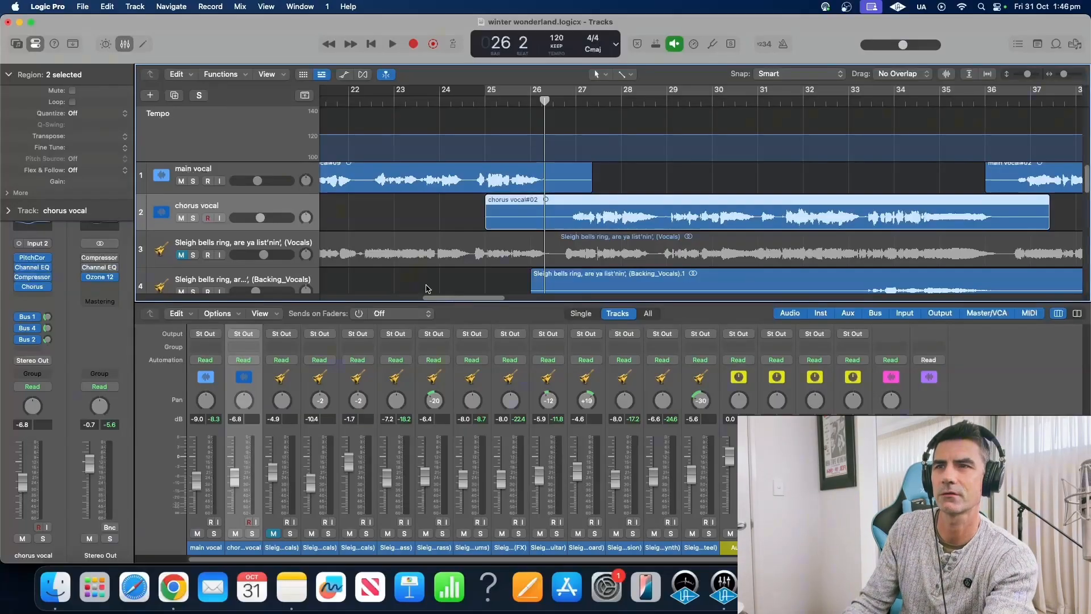
# Play the chorus vocal from bar 25 beat 3, then reveal the mixer's Audio FX and Sends rows
pyautogui.click(506, 99)
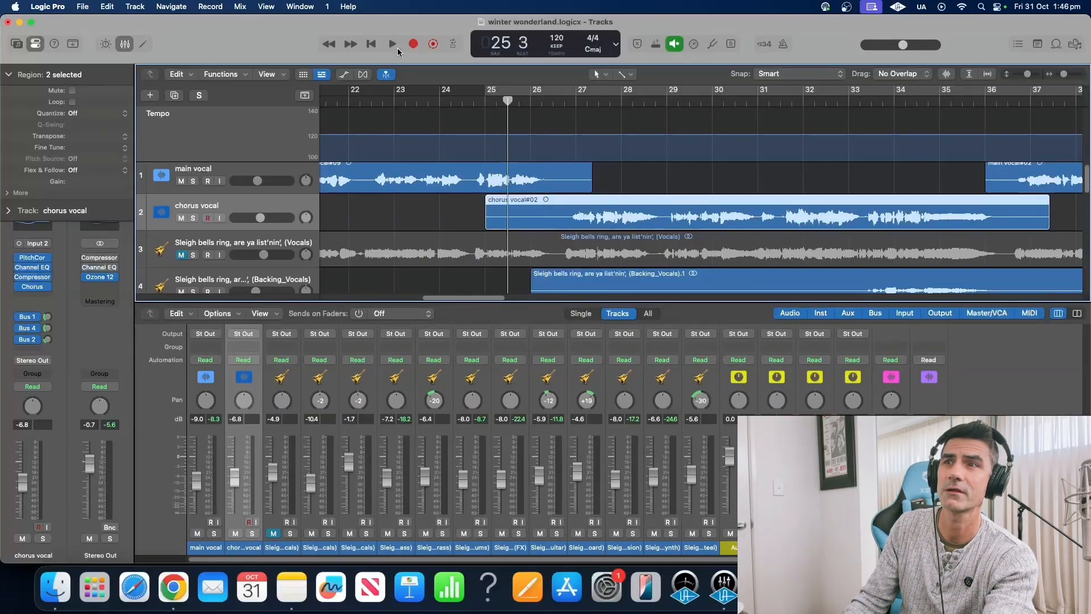
pyautogui.click(396, 46)
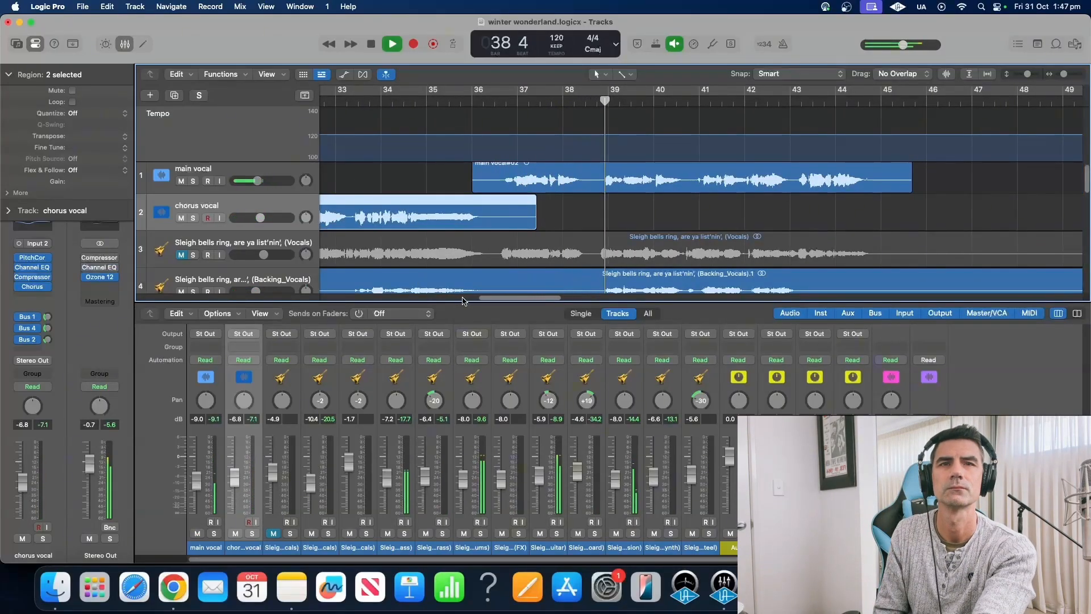
pyautogui.click(373, 44)
pyautogui.scroll(5, 1088, 377)
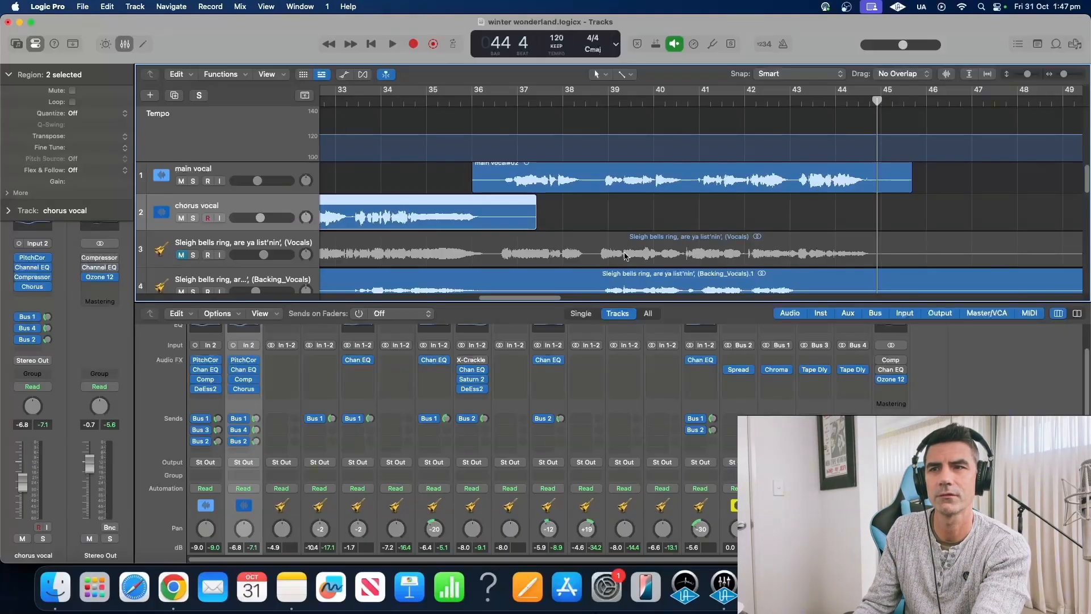
pyautogui.moveTo(520, 299); pyautogui.dragTo(578, 307)
pyautogui.scroll(-1, 572, 245)
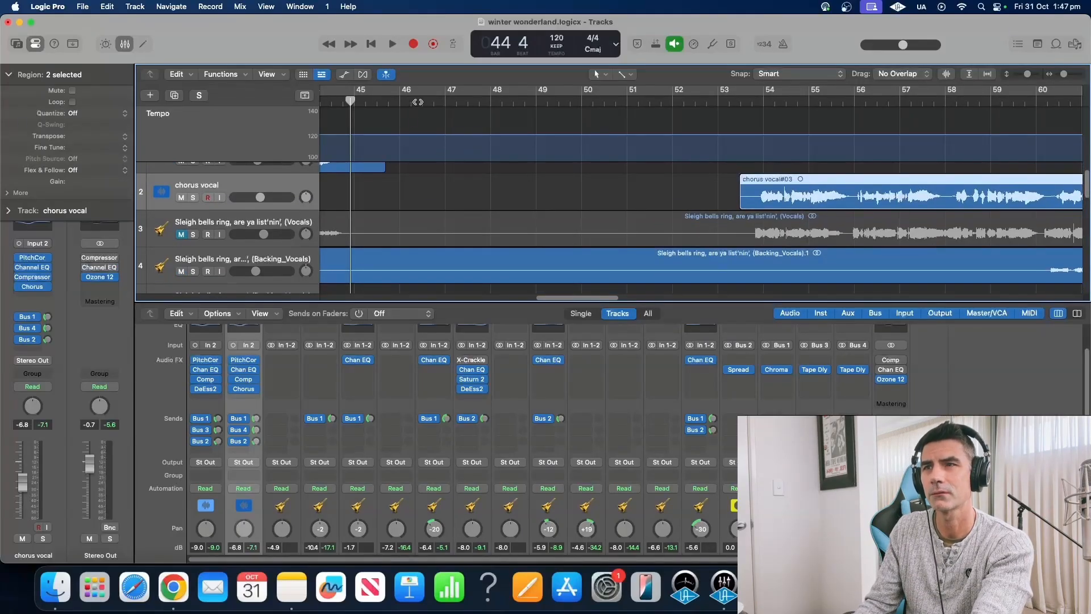
pyautogui.click(398, 101)
pyautogui.press('space')
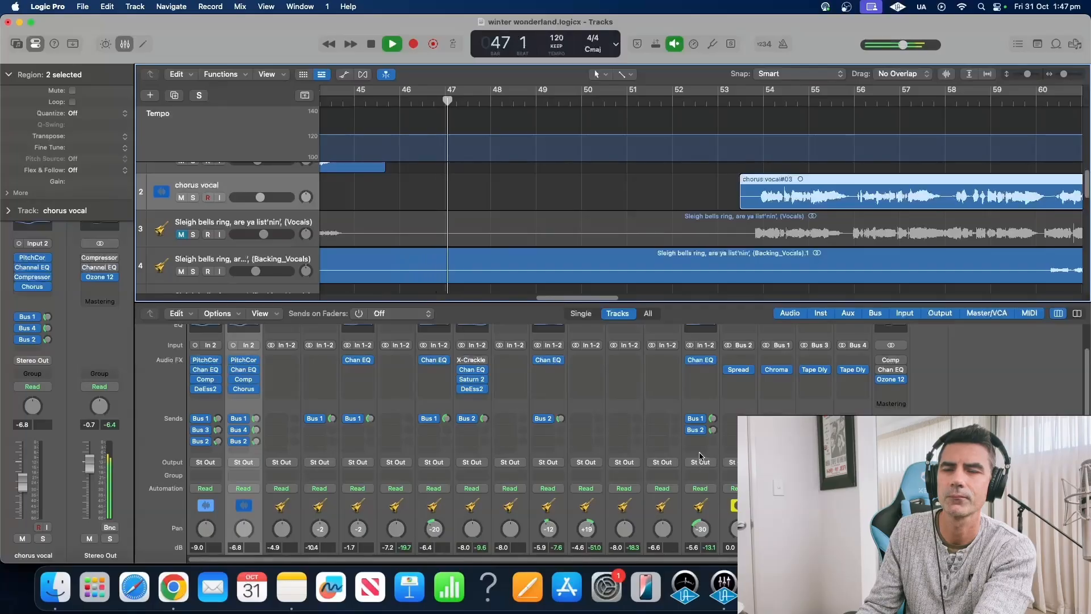
pyautogui.scroll(-3, 700, 455)
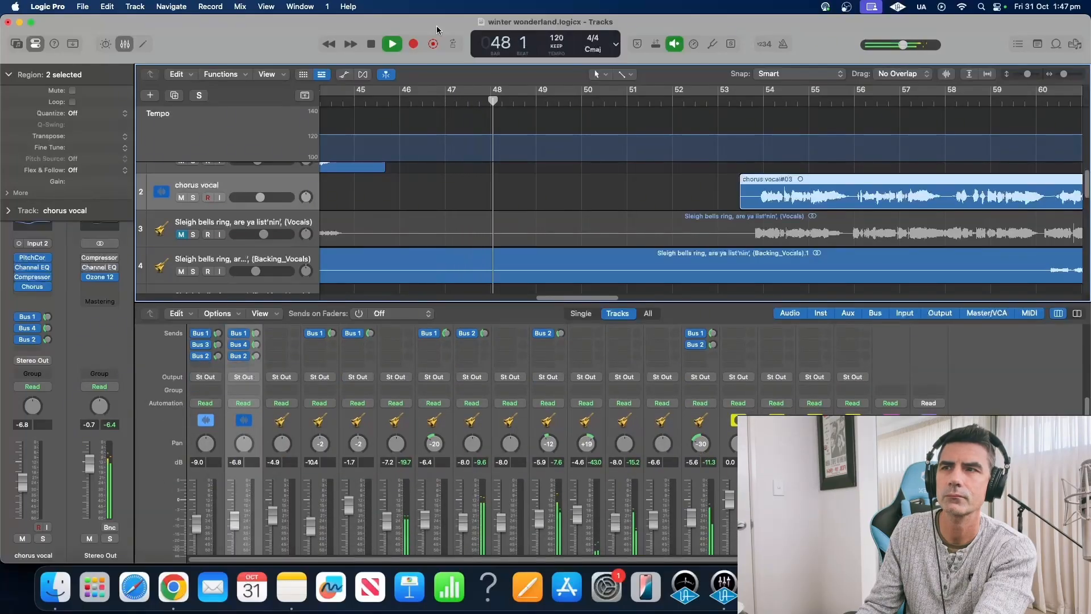
pyautogui.click(370, 45)
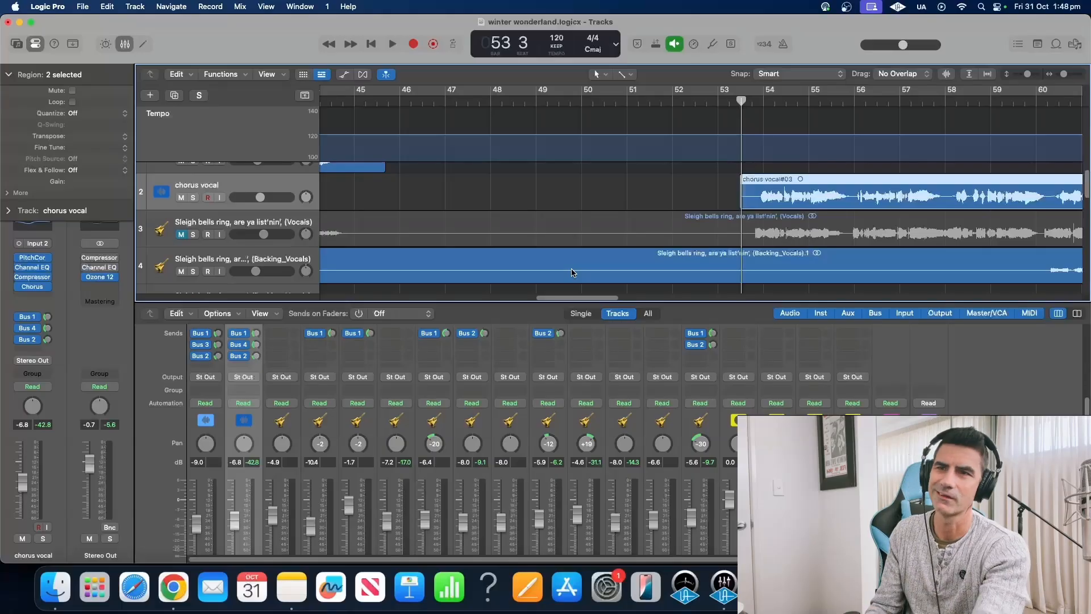
pyautogui.moveTo(587, 301); pyautogui.dragTo(627, 305)
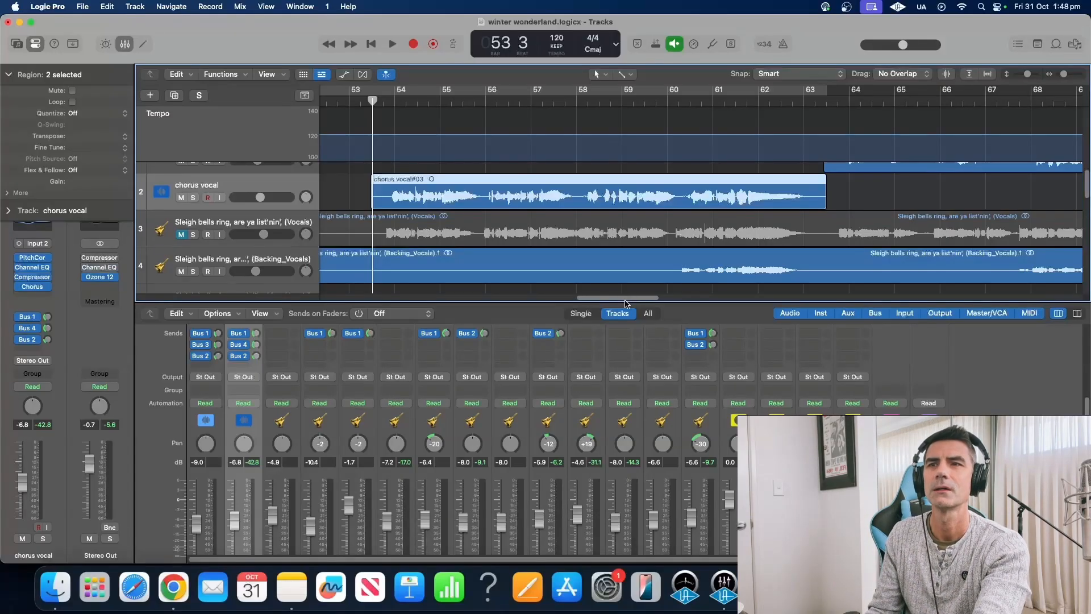
pyautogui.moveTo(630, 302); pyautogui.dragTo(693, 301)
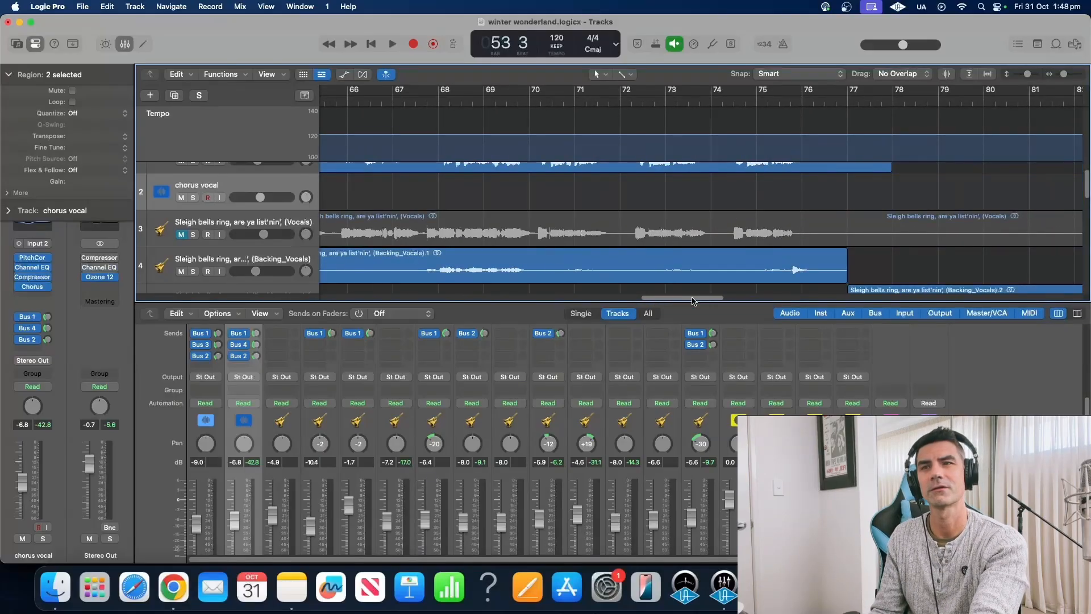
pyautogui.moveTo(693, 301); pyautogui.dragTo(701, 301)
pyautogui.scroll(1, 699, 246)
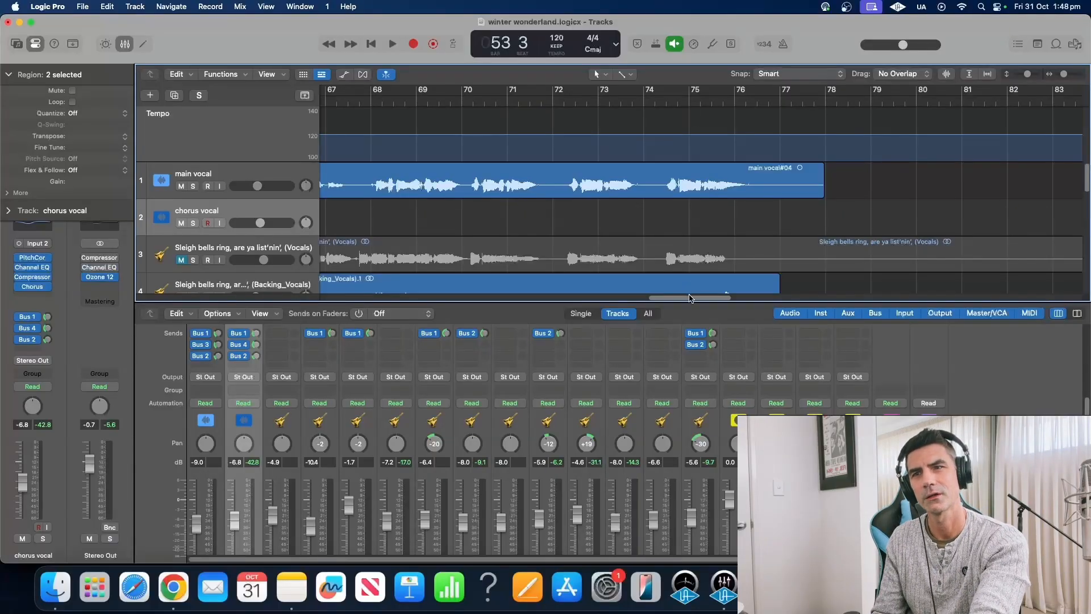
pyautogui.moveTo(689, 299); pyautogui.dragTo(694, 298)
pyautogui.scroll(4, 908, 399)
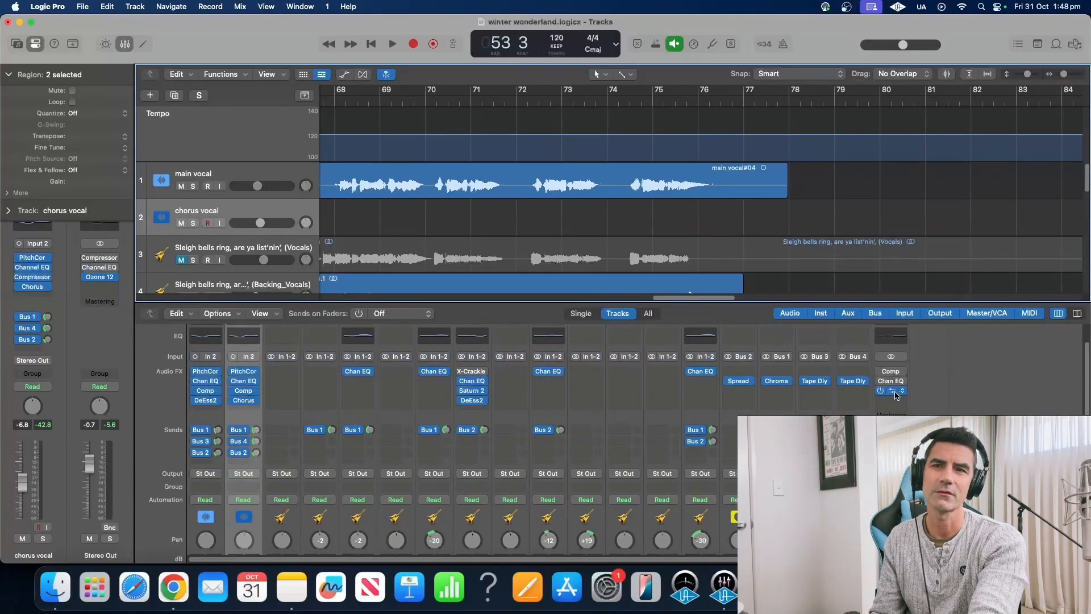
pyautogui.click(895, 392)
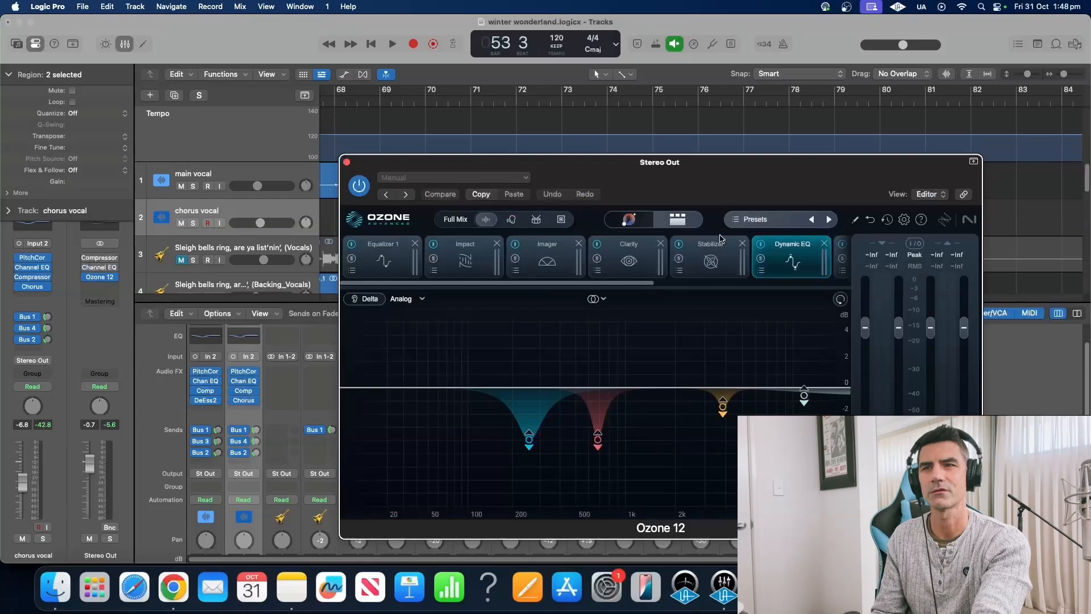
pyautogui.click(715, 256)
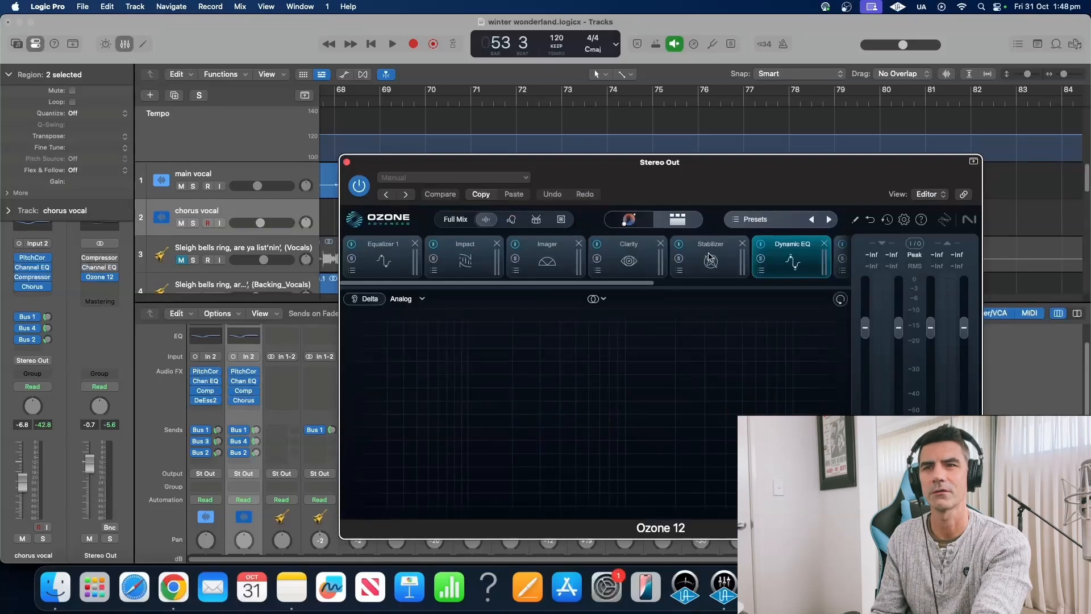
pyautogui.click(542, 244)
pyautogui.click(628, 253)
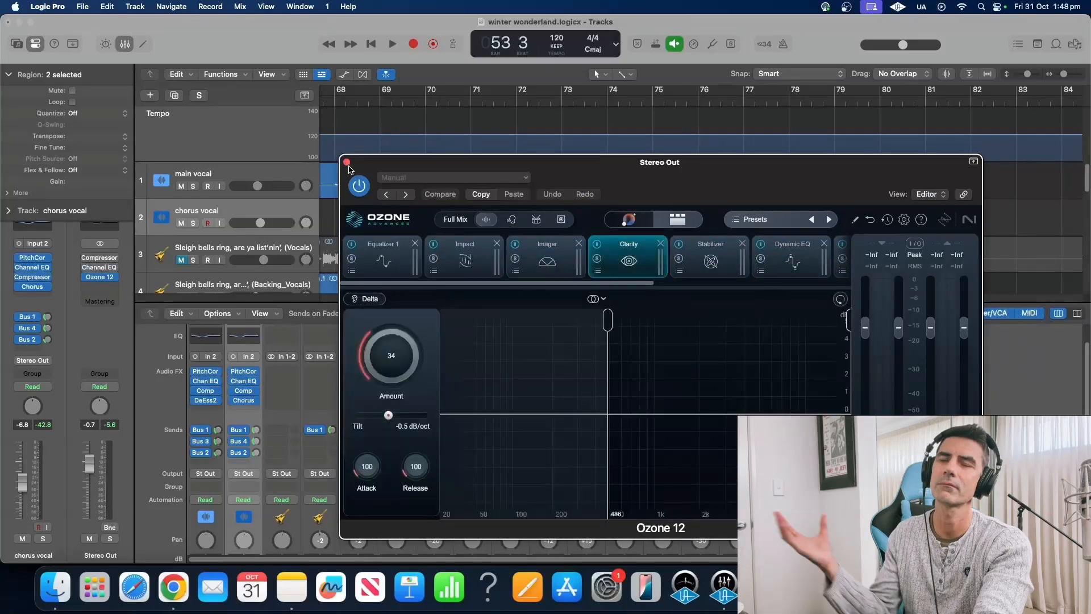
pyautogui.click(349, 163)
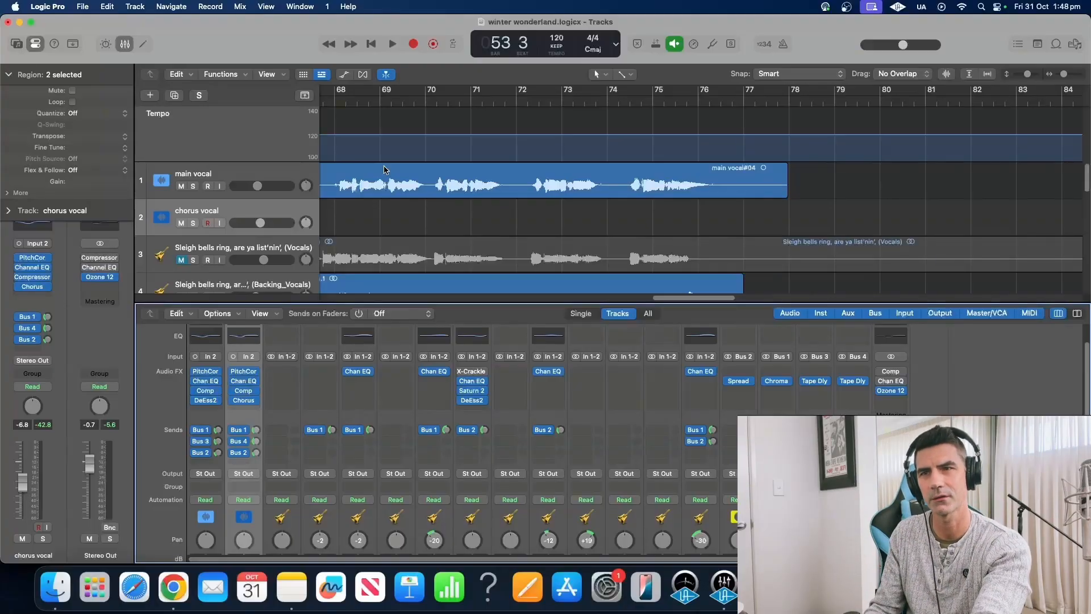
pyautogui.click(367, 46)
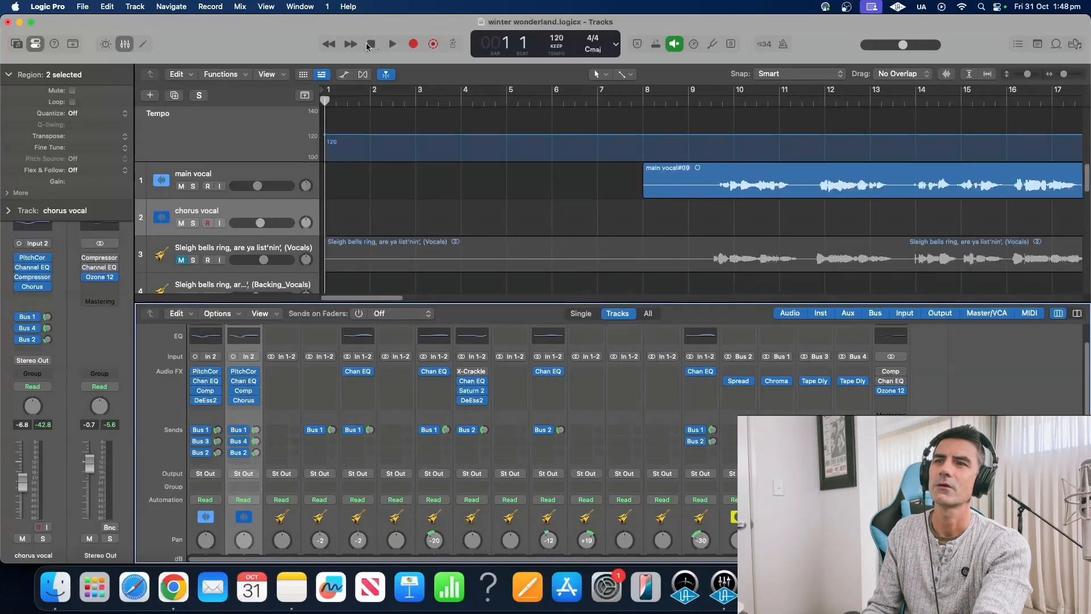